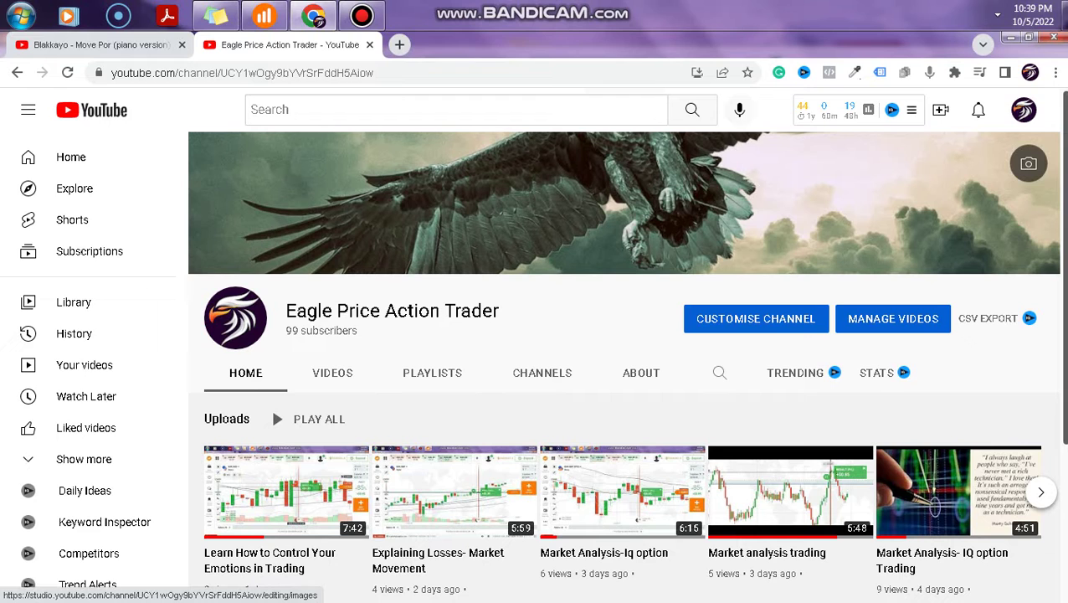
Switch to IQ Option and look through the results of the closed EUR/GBP and EUR/USD options
left_click(264, 15)
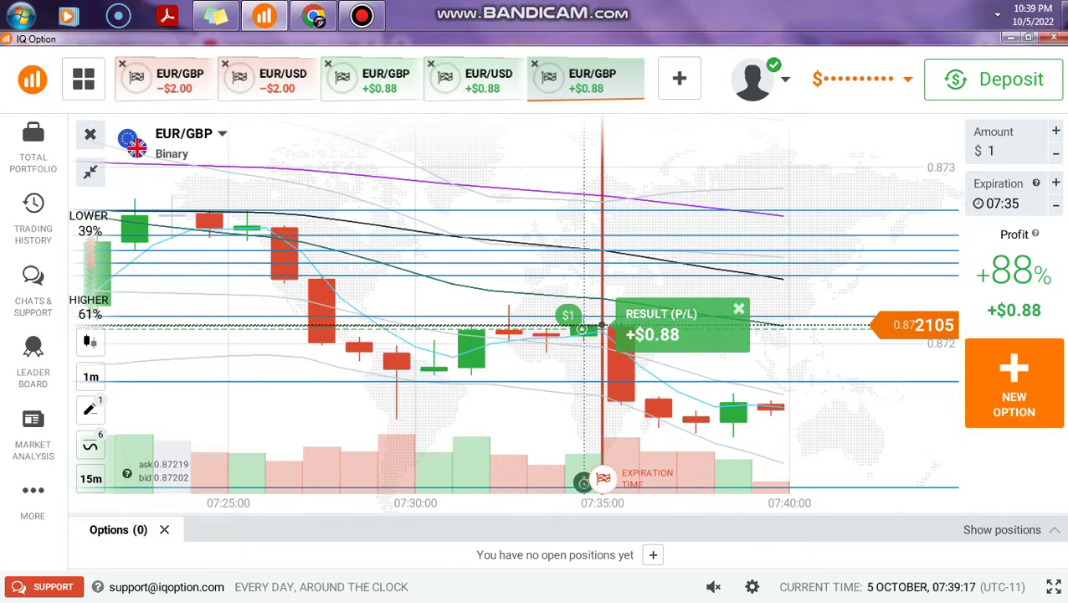
left_click(171, 79)
left_click(270, 79)
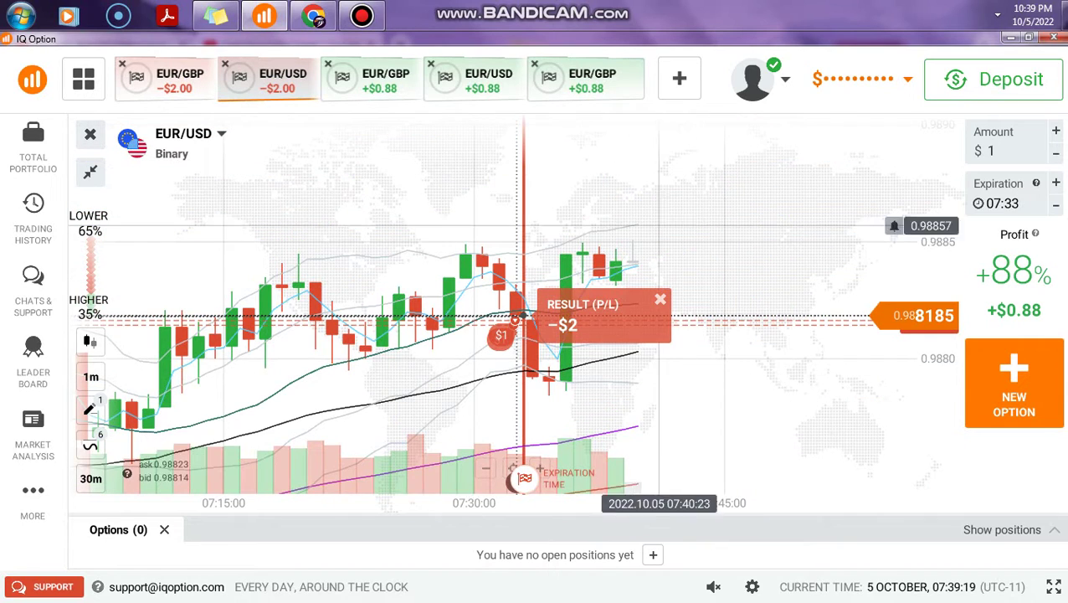
left_click(488, 80)
left_click(585, 80)
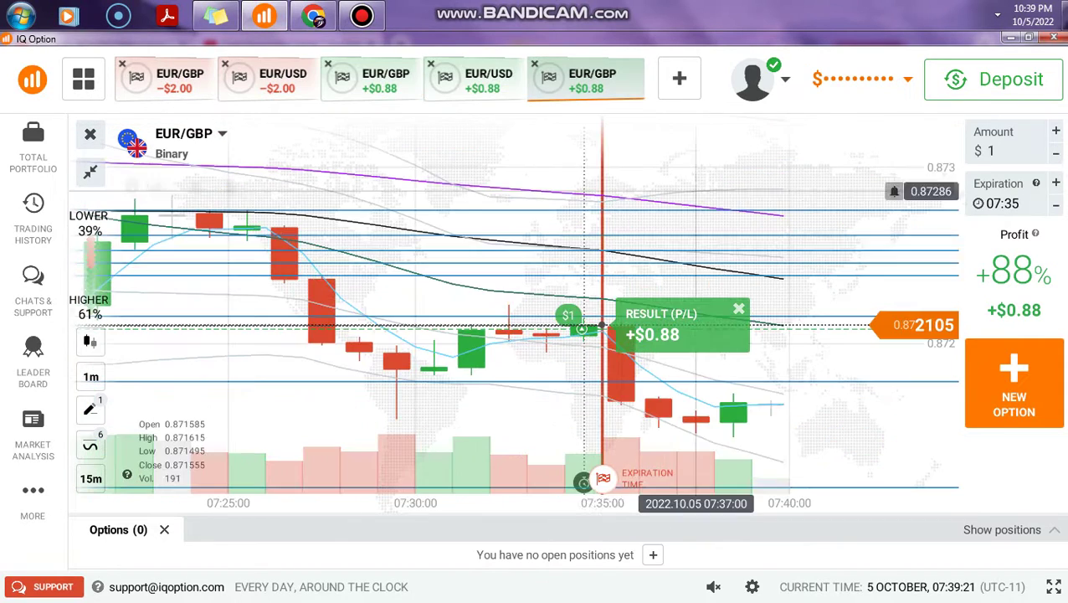
Delete the Fibonacci lines from the EUR/GBP chart of the option that expired at 07:35
scroll(666, 284, "down", 1)
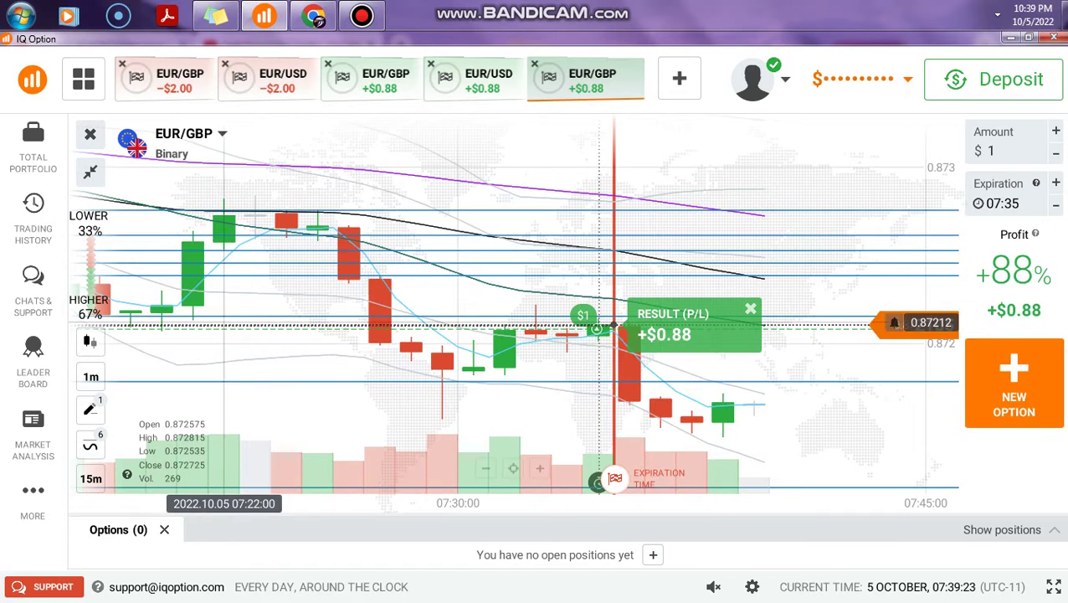
left_click(90, 410)
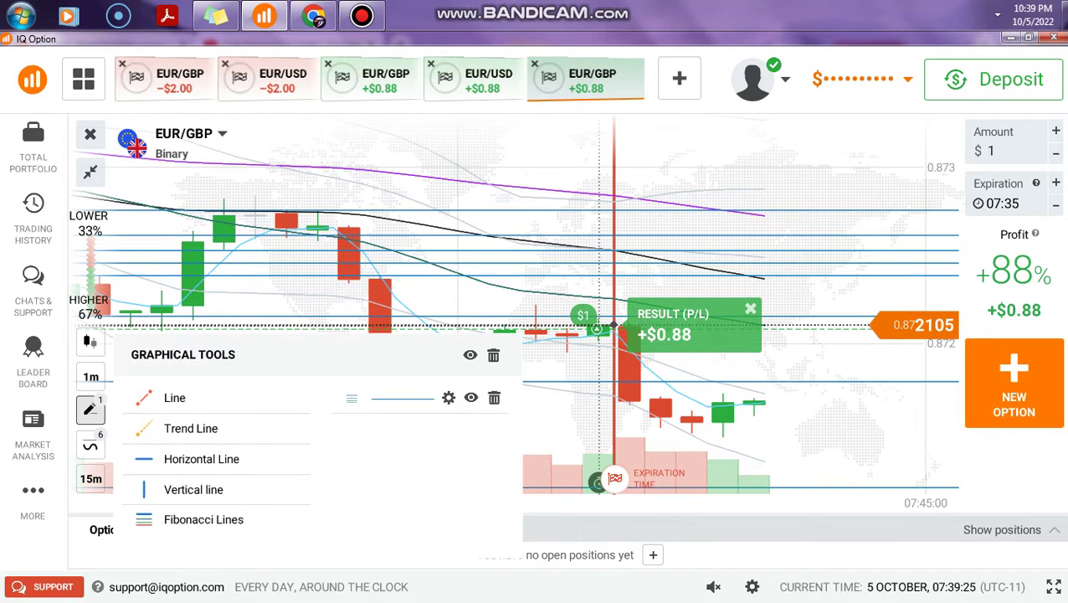
left_click(536, 249)
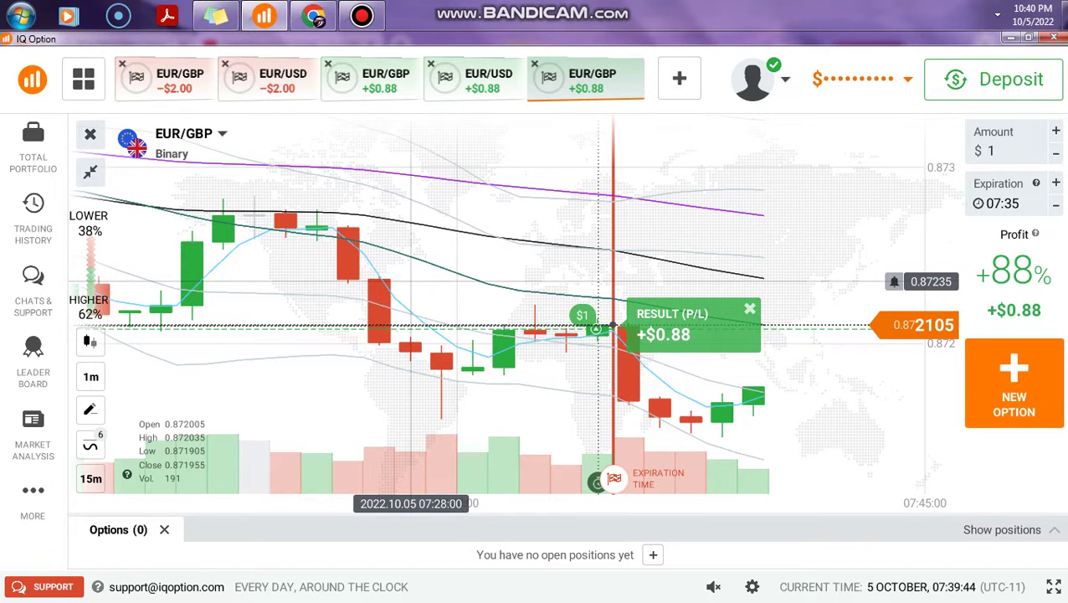
Compare the price movement on the charts of the winning and losing EUR/GBP and EUR/USD options
scroll(469, 264, "up", 2)
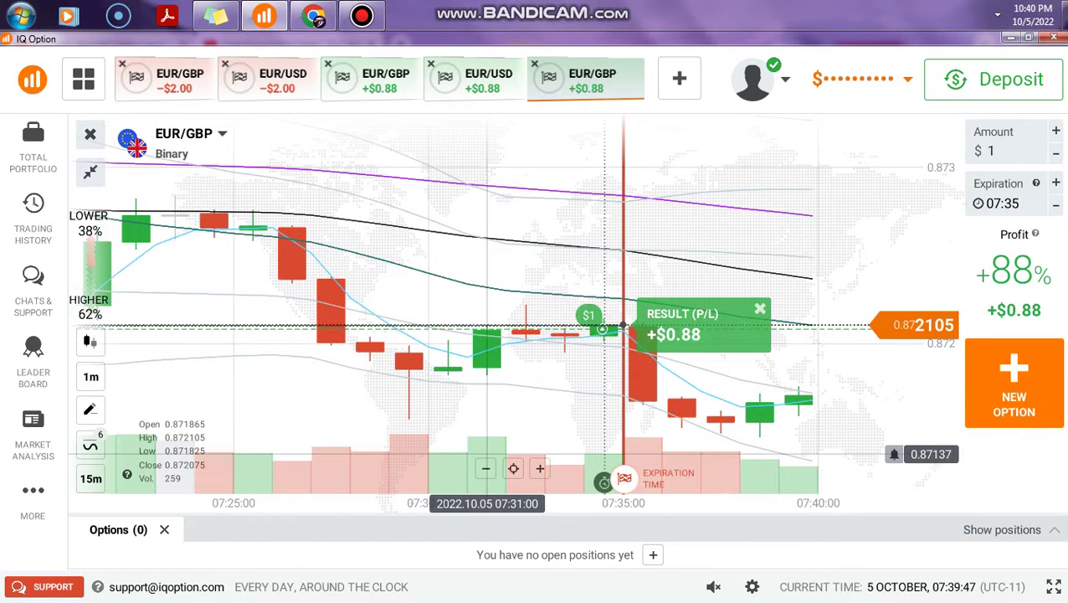
left_click(486, 468)
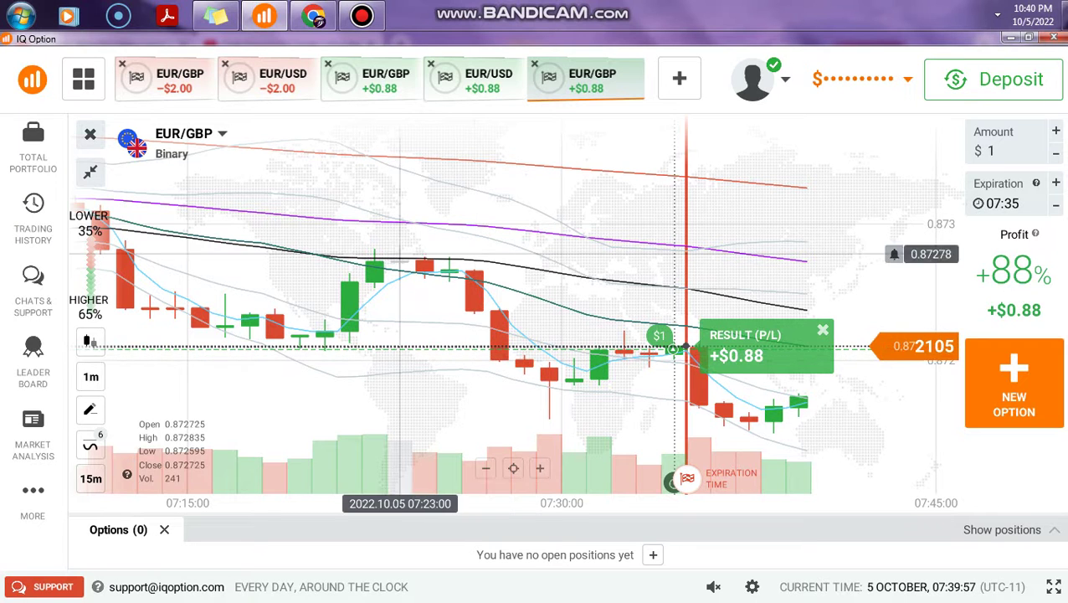
left_click(268, 79)
left_click(166, 80)
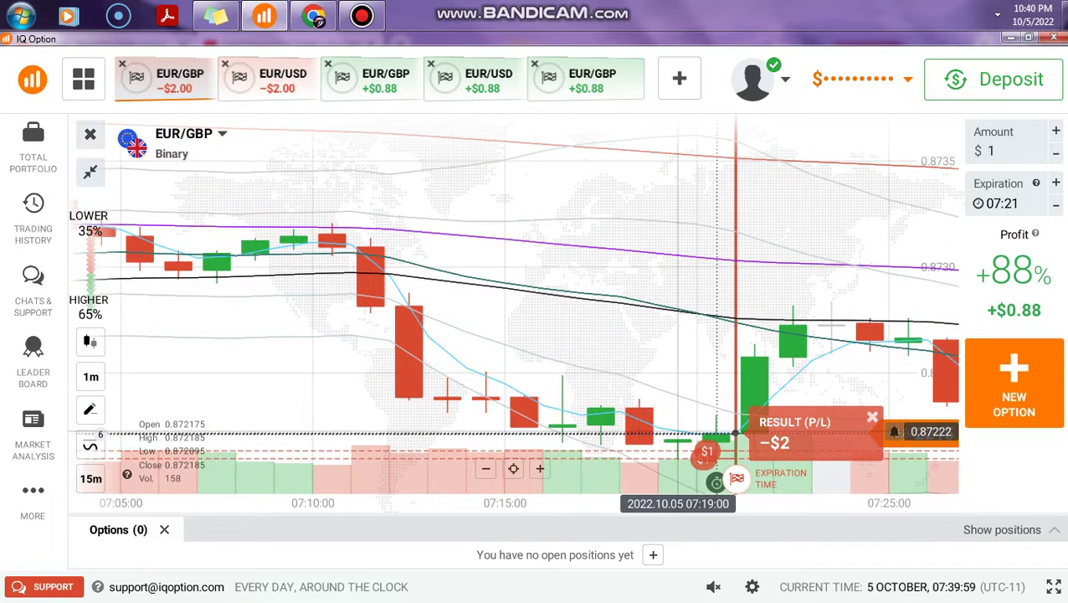
scroll(684, 435, "up", 2)
left_click(269, 79)
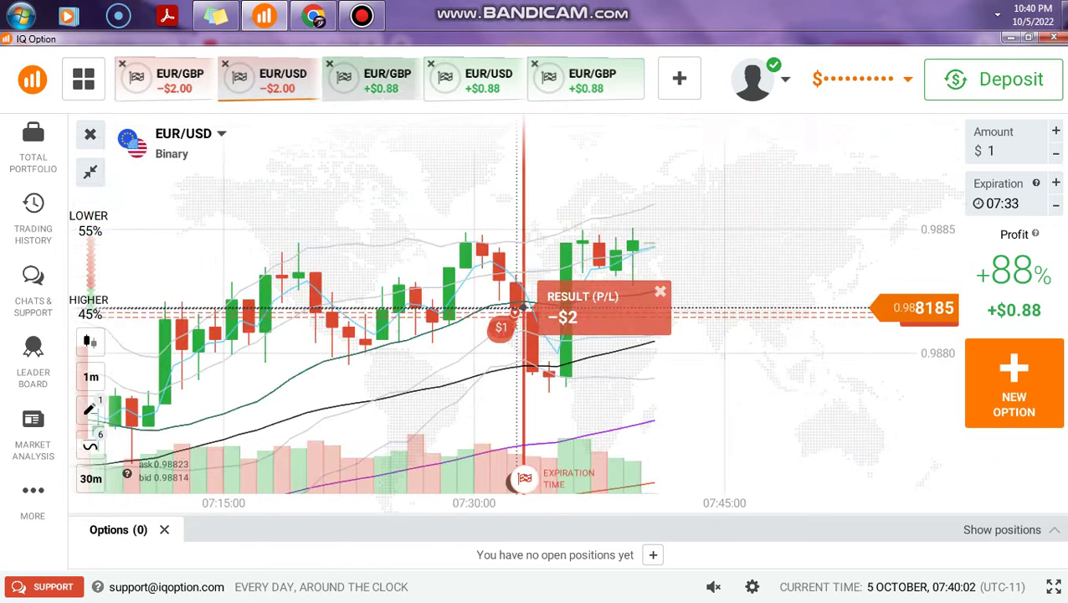
left_click(476, 79)
left_click(578, 80)
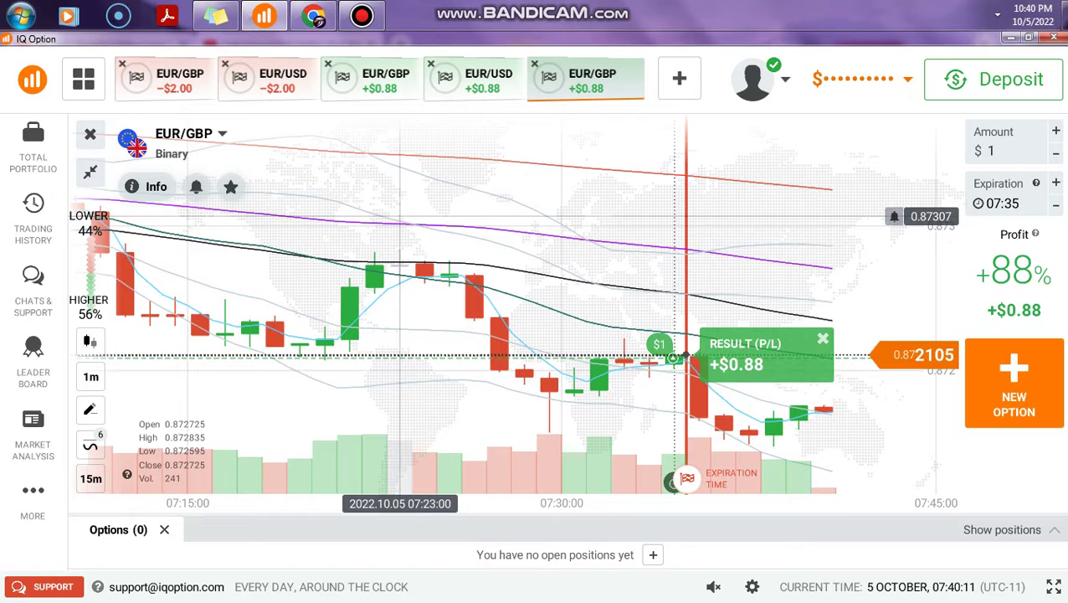
Examine the candles before and after the expiration line of the losing EUR/GBP option that expired at 07:21
left_click(272, 82)
left_click(185, 82)
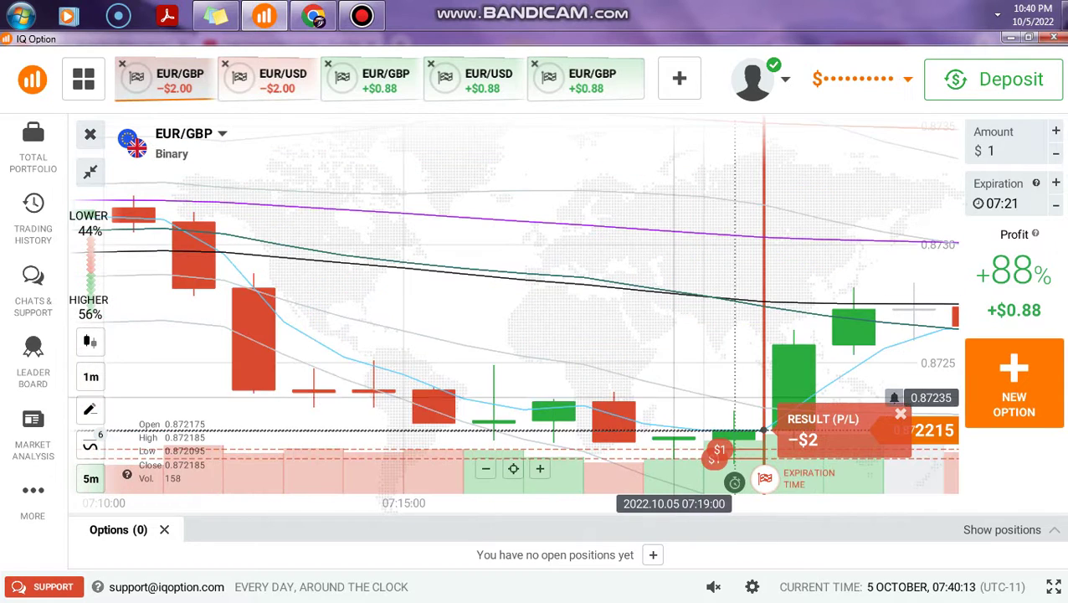
scroll(462, 314, "up", 1)
scroll(462, 315, "down", 3)
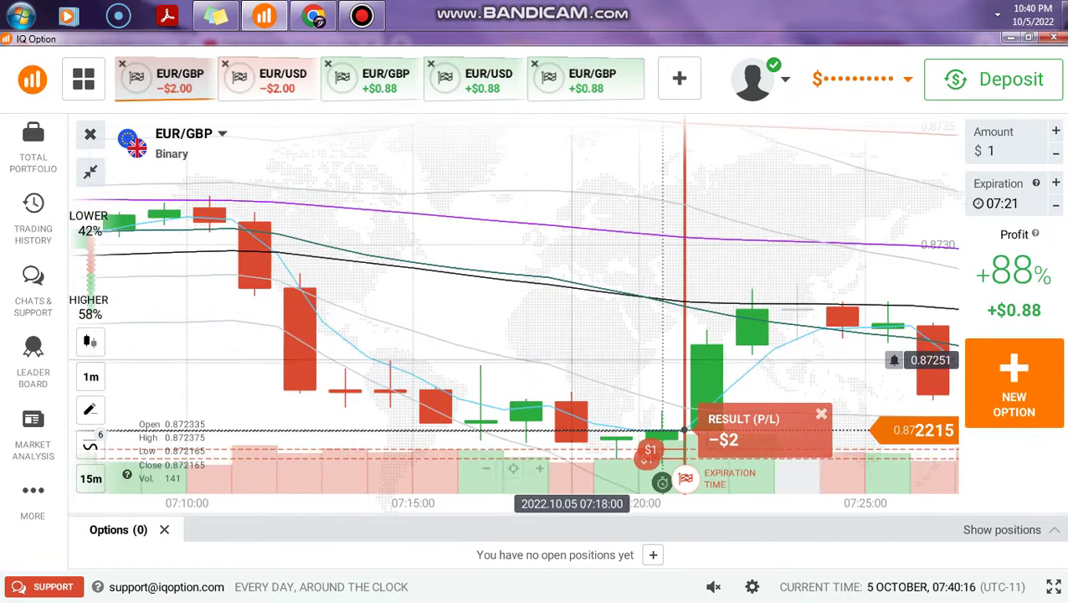
scroll(594, 368, "down", 3)
scroll(544, 297, "up", 1)
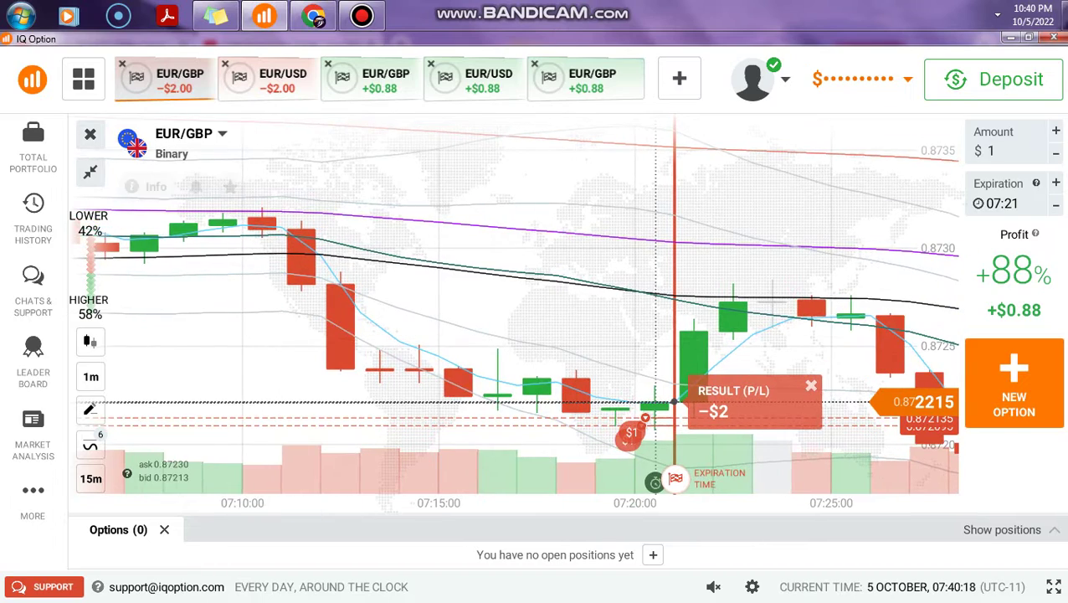
scroll(489, 368, "up", 3)
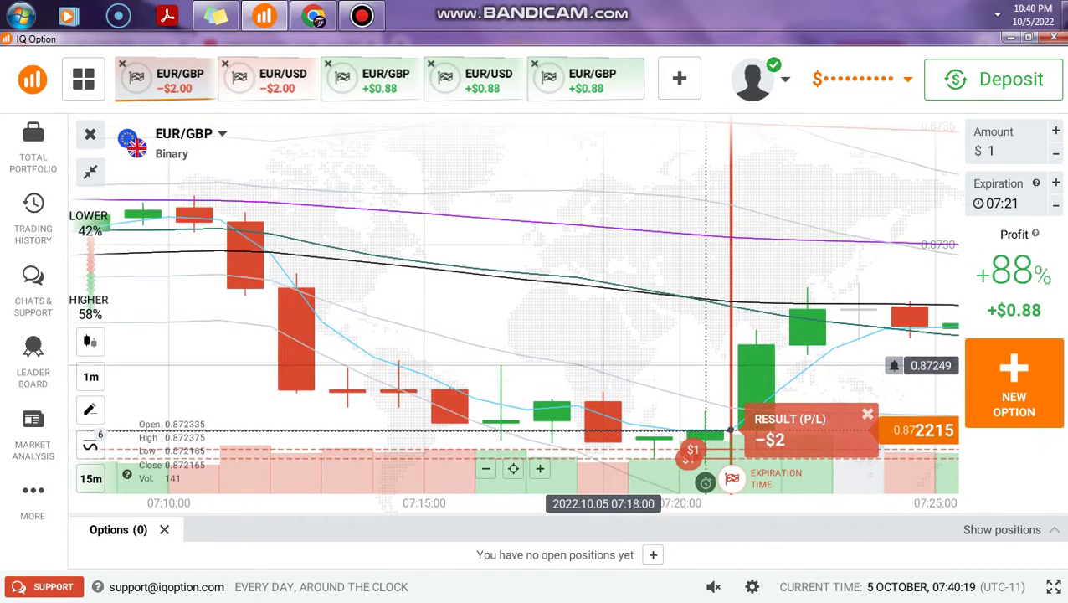
left_click_drag(604, 365, 441, 352)
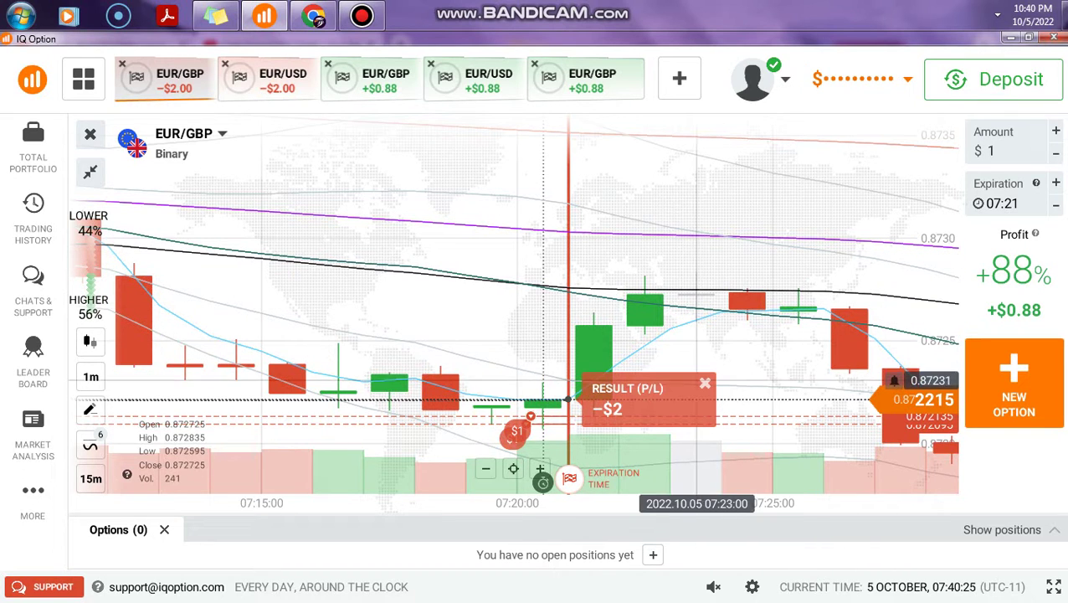
left_click_drag(440, 213, 529, 170)
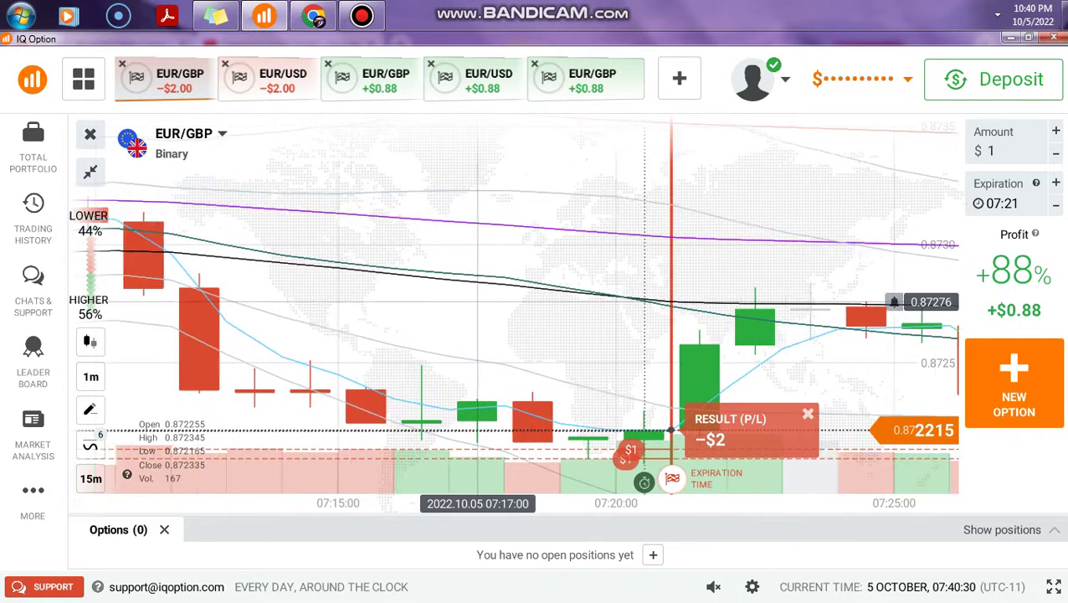
scroll(503, 301, "up", 2)
scroll(534, 326, "down", 4)
scroll(534, 329, "up", 2)
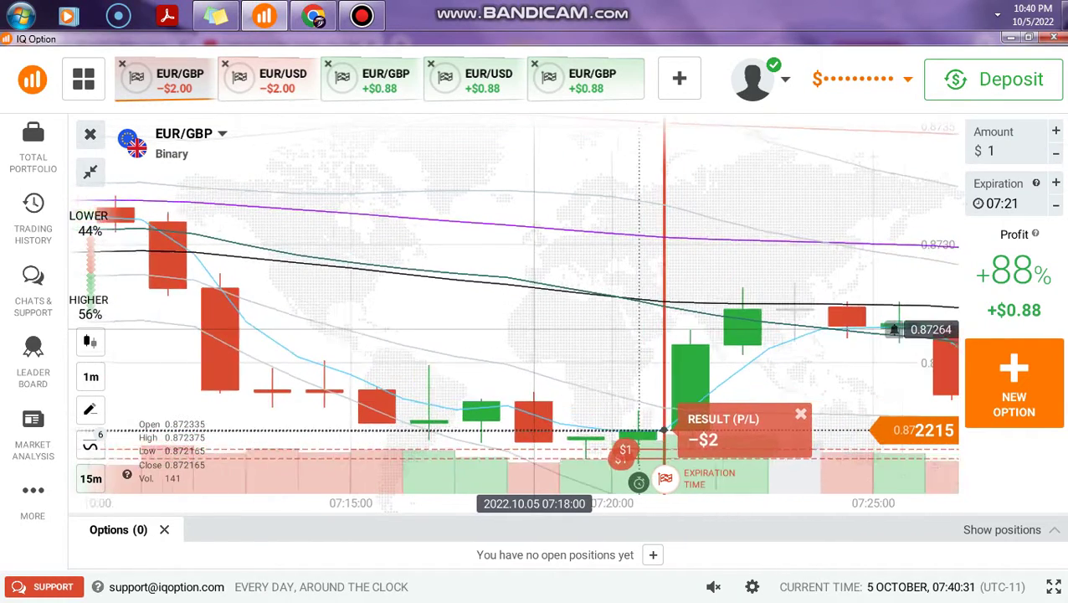
scroll(534, 329, "down", 1)
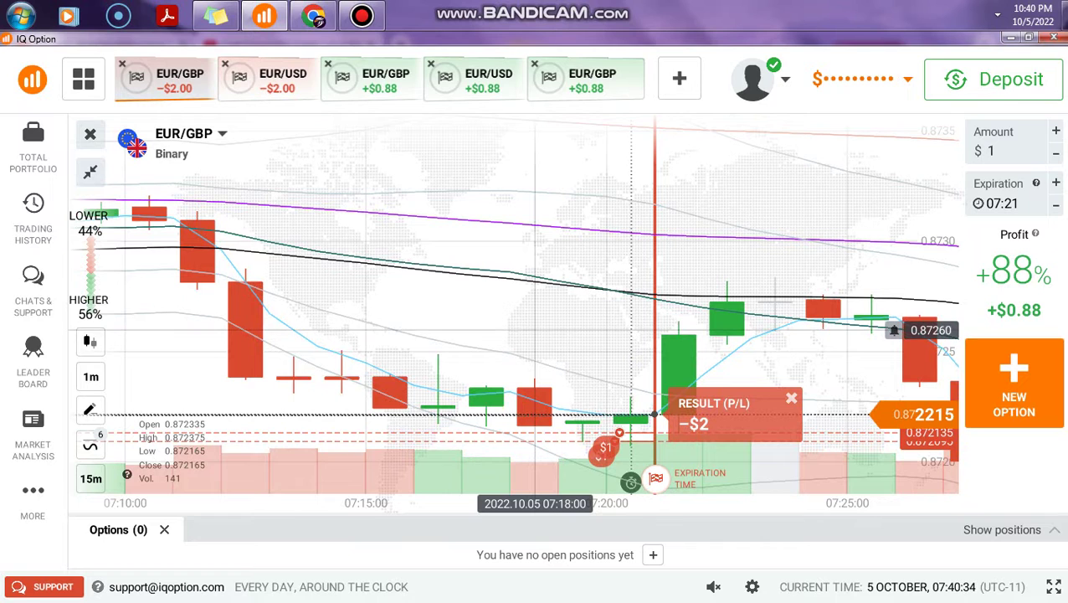
Examine the candles around the entry and expiration of the losing EUR/USD option that expired at 07:33
left_click(278, 82)
scroll(485, 335, "up", 3)
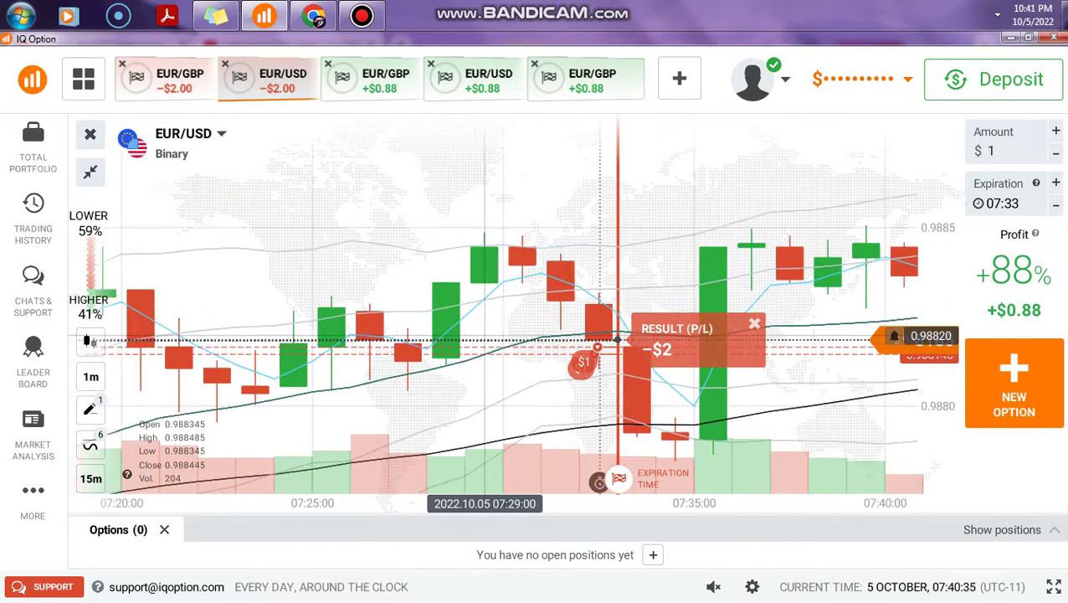
scroll(492, 335, "down", 1)
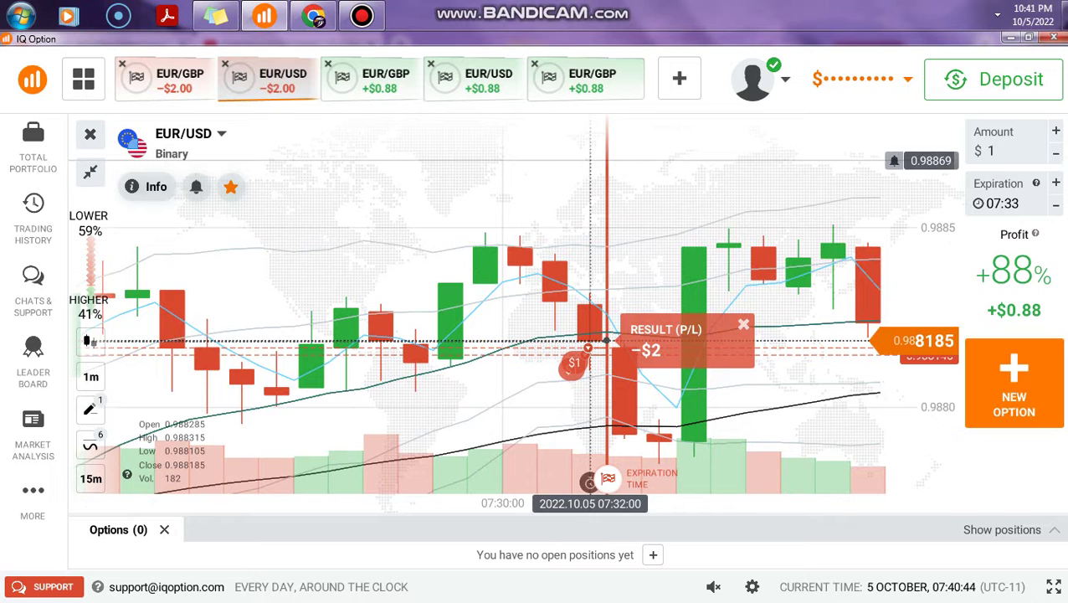
scroll(591, 344, "up", 2)
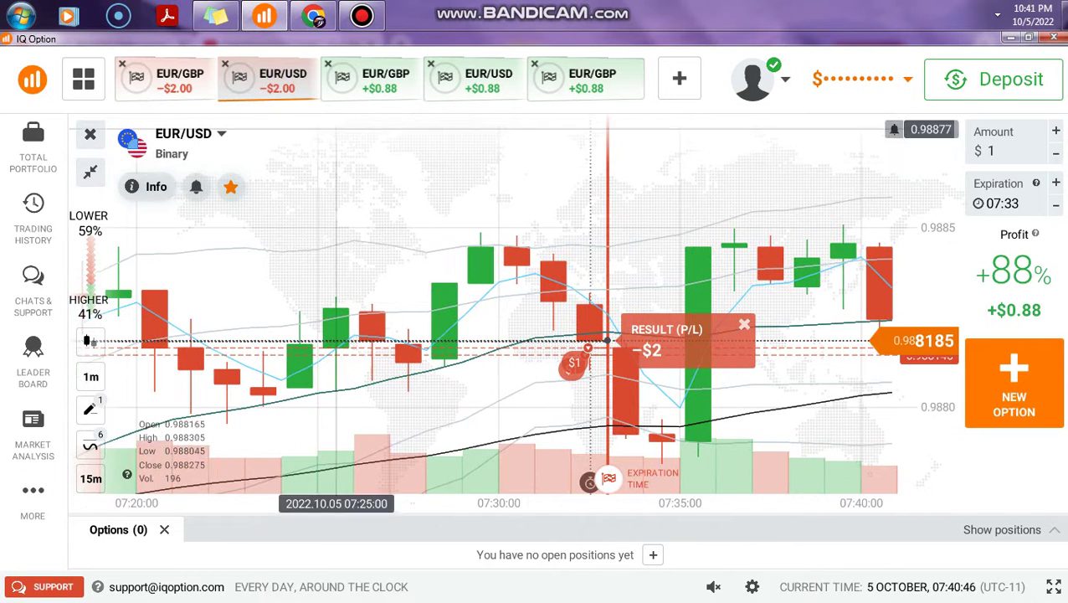
scroll(590, 343, "up", 3)
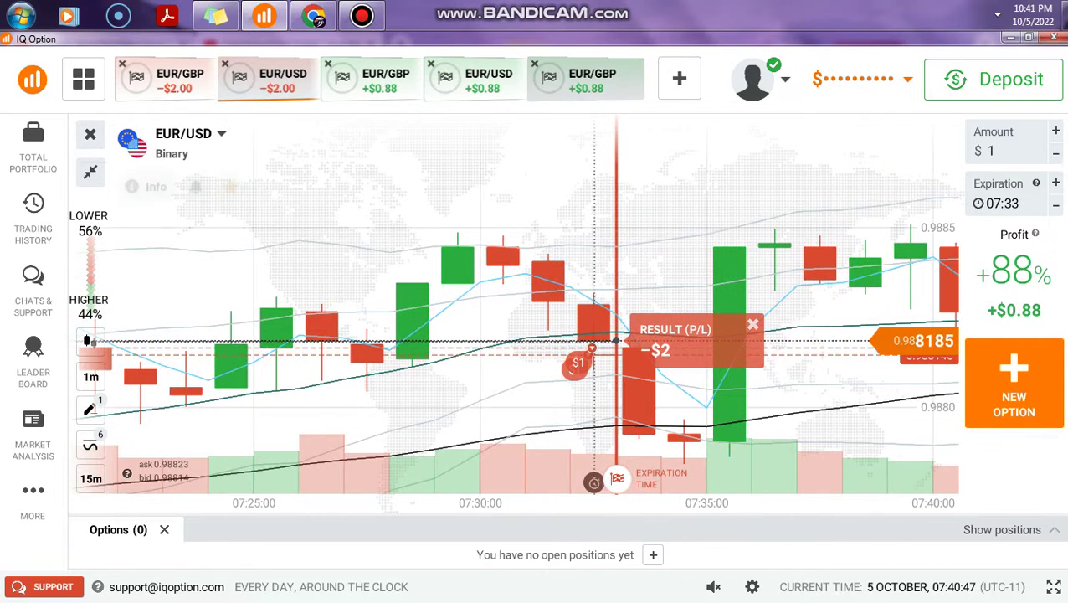
Examine the trend and candles around the winning EUR/GBP options that expired at 07:35 and 07:27
left_click(588, 80)
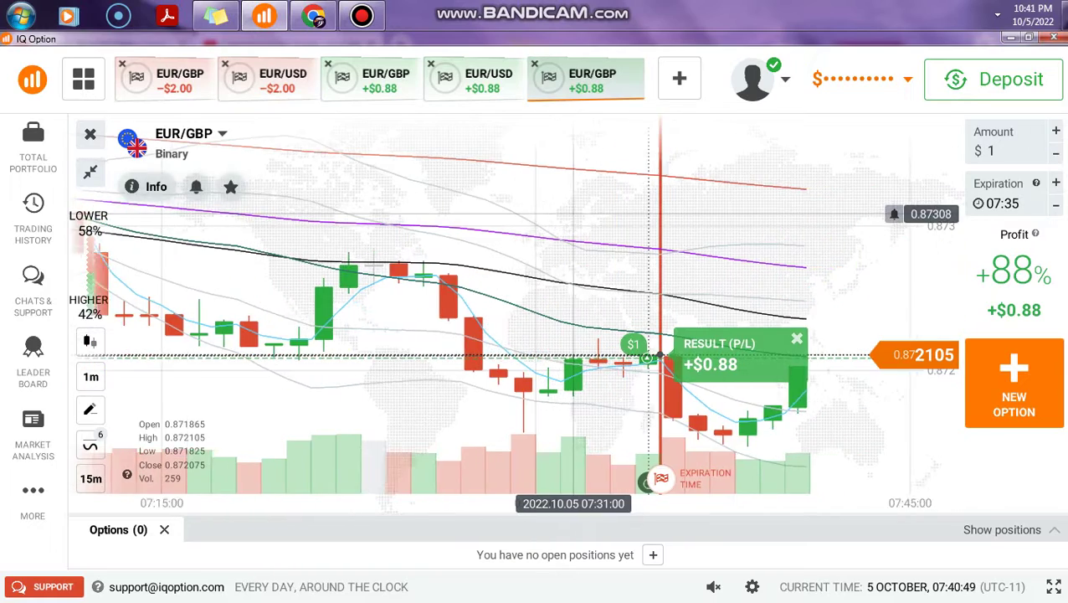
scroll(577, 291, "up", 2)
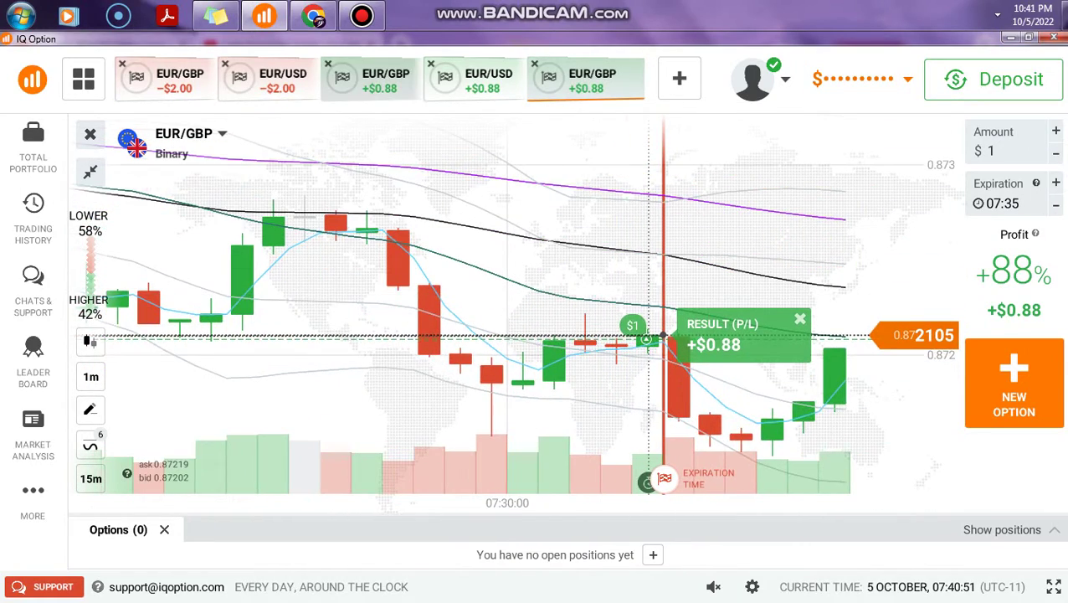
left_click(381, 79)
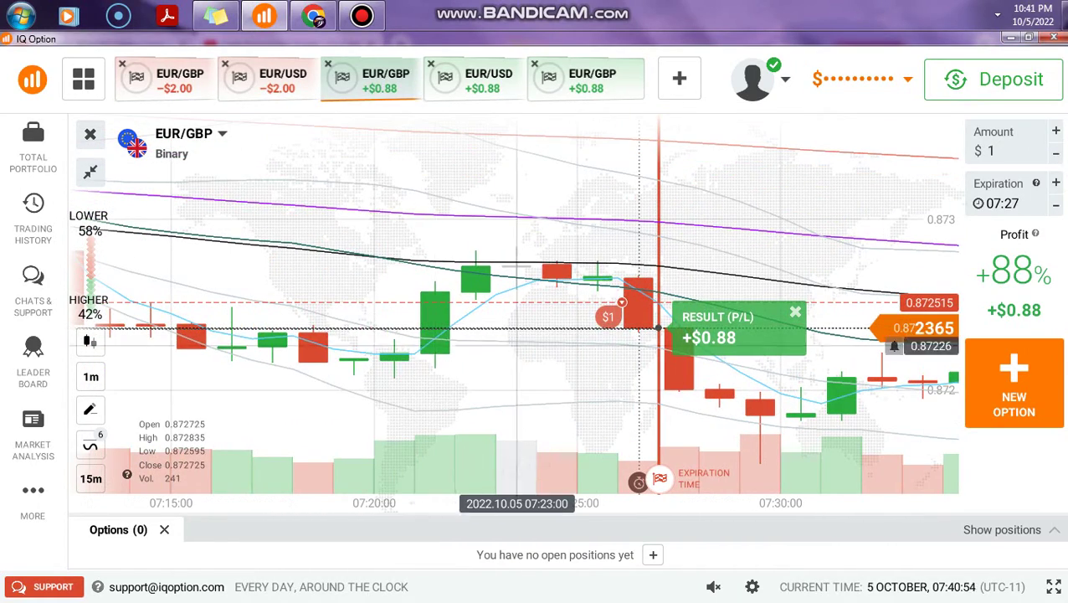
left_click(485, 468)
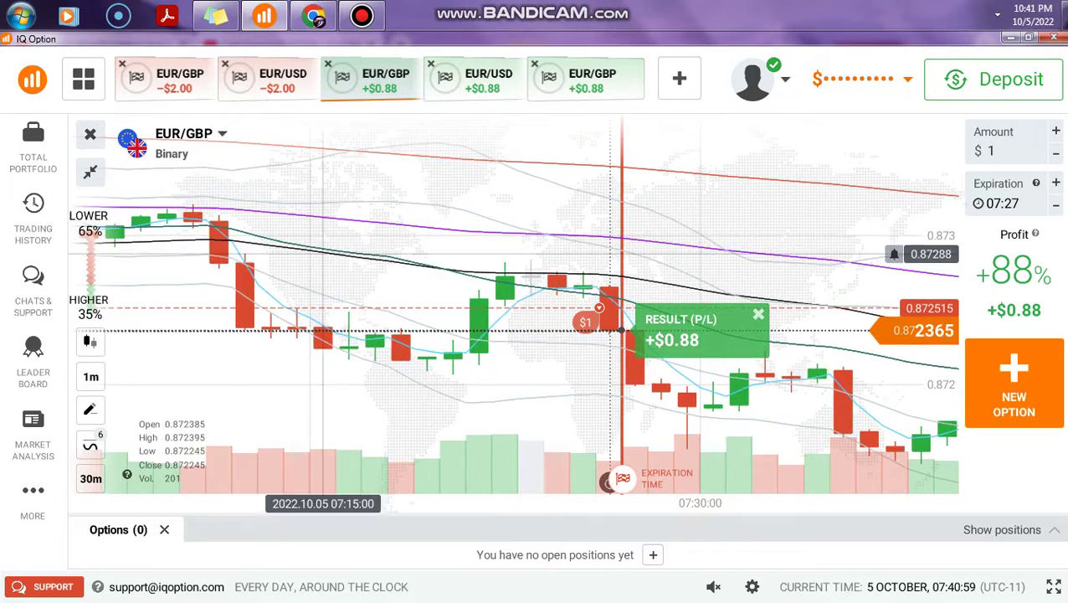
left_click_drag(271, 219, 355, 348)
scroll(355, 348, "up", 2)
left_click_drag(520, 364, 414, 374)
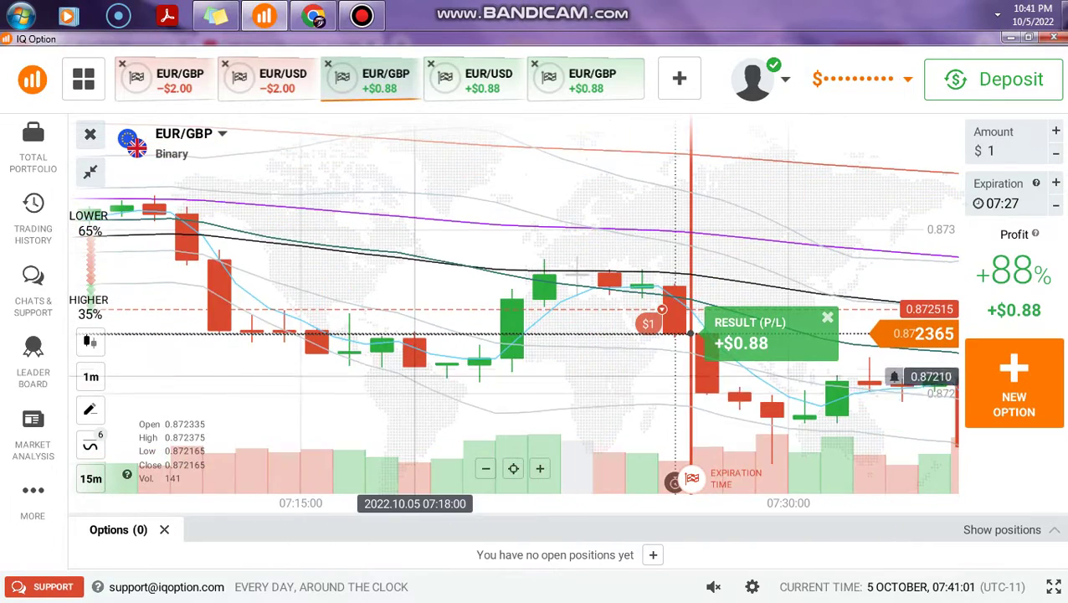
left_click(486, 467)
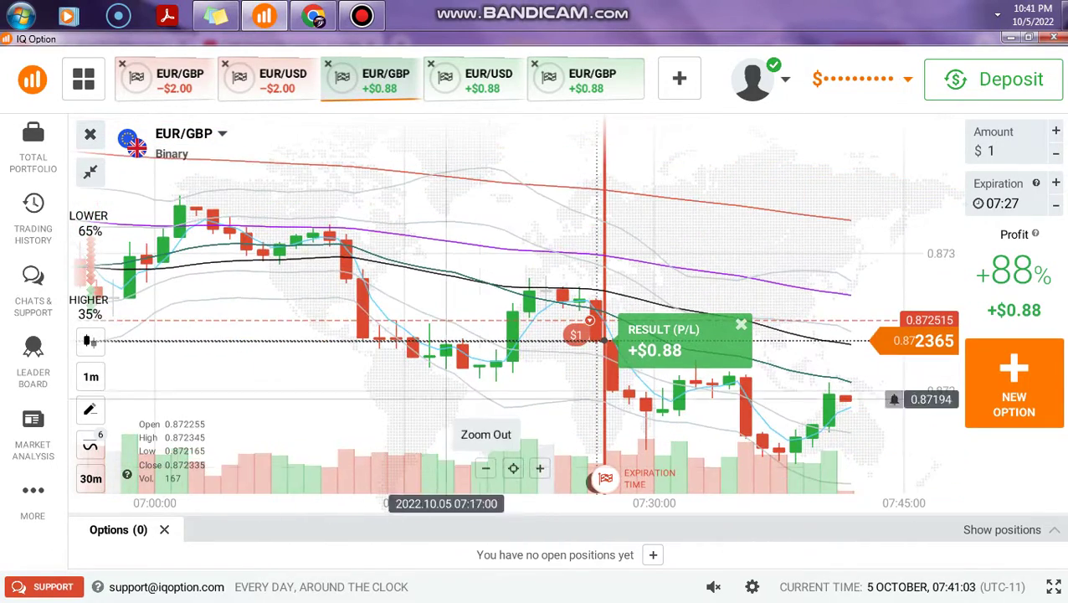
left_click(486, 468)
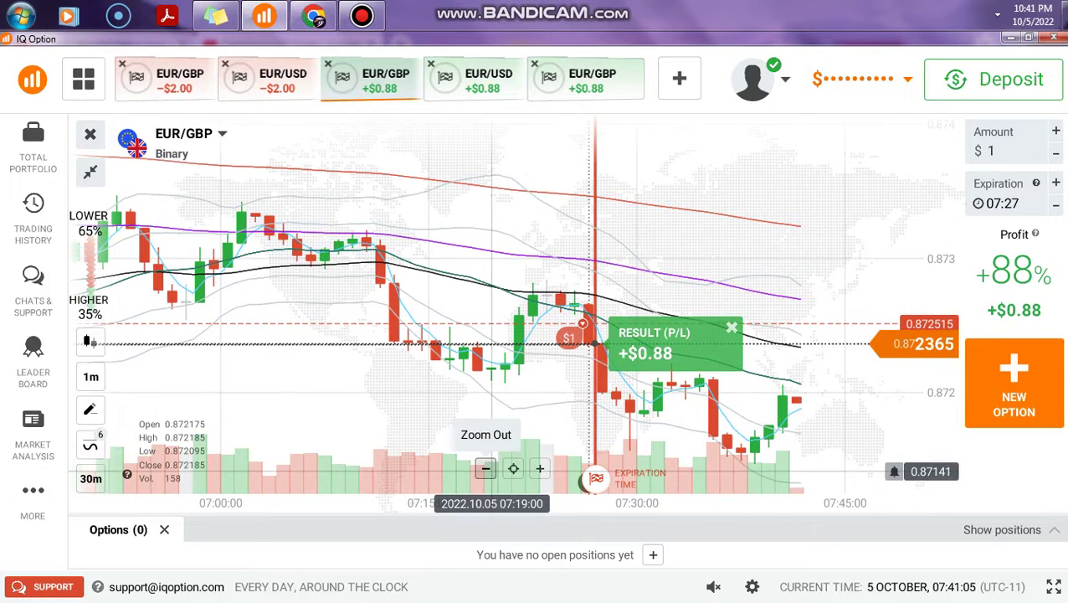
left_click(540, 468)
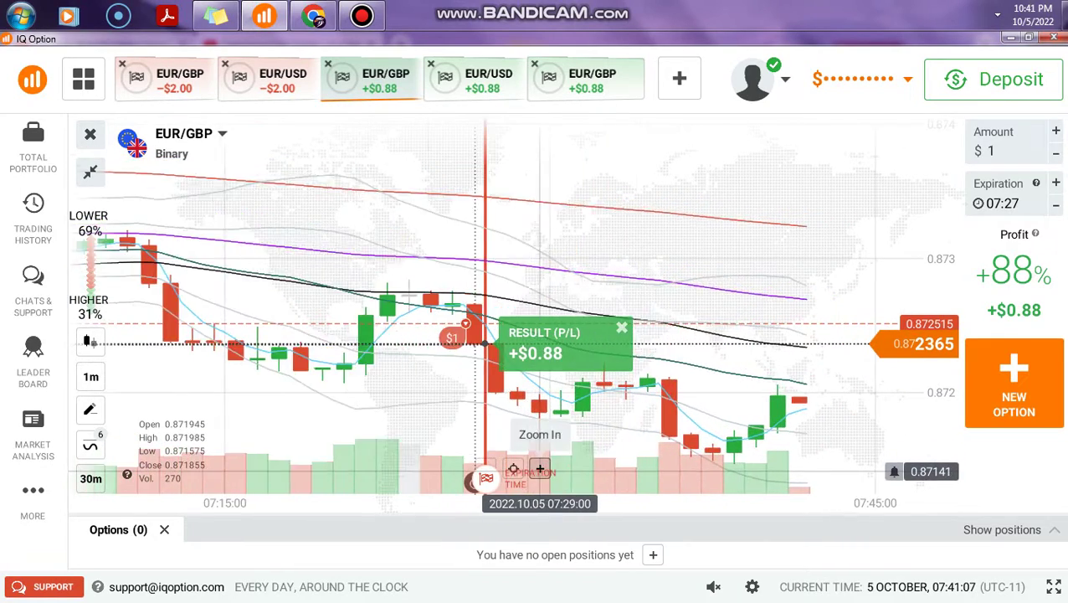
left_click(540, 469)
left_click_drag(368, 405, 506, 394)
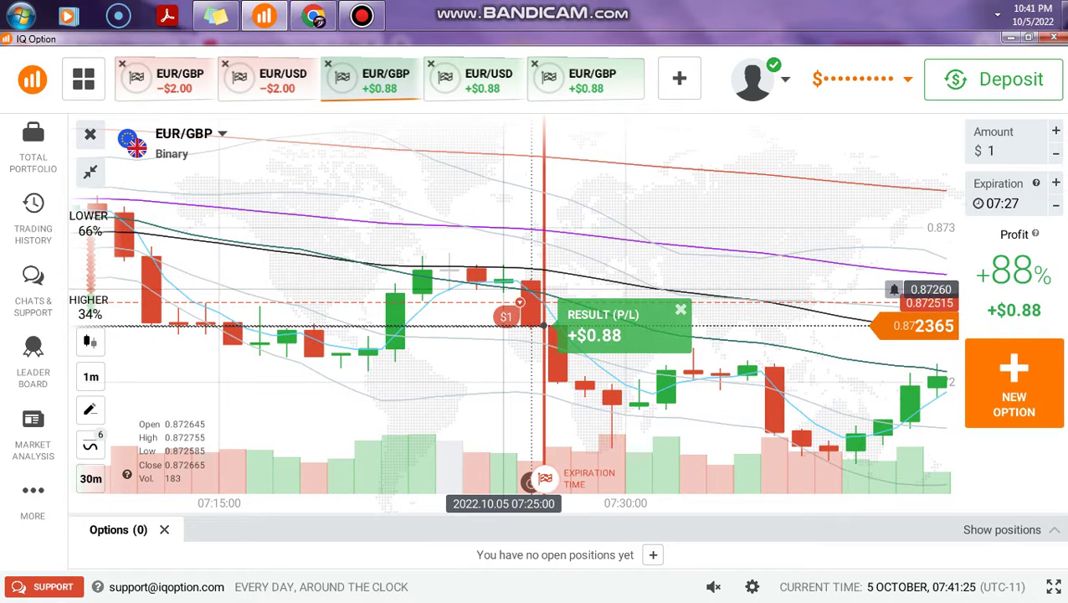
left_click_drag(531, 327, 628, 331)
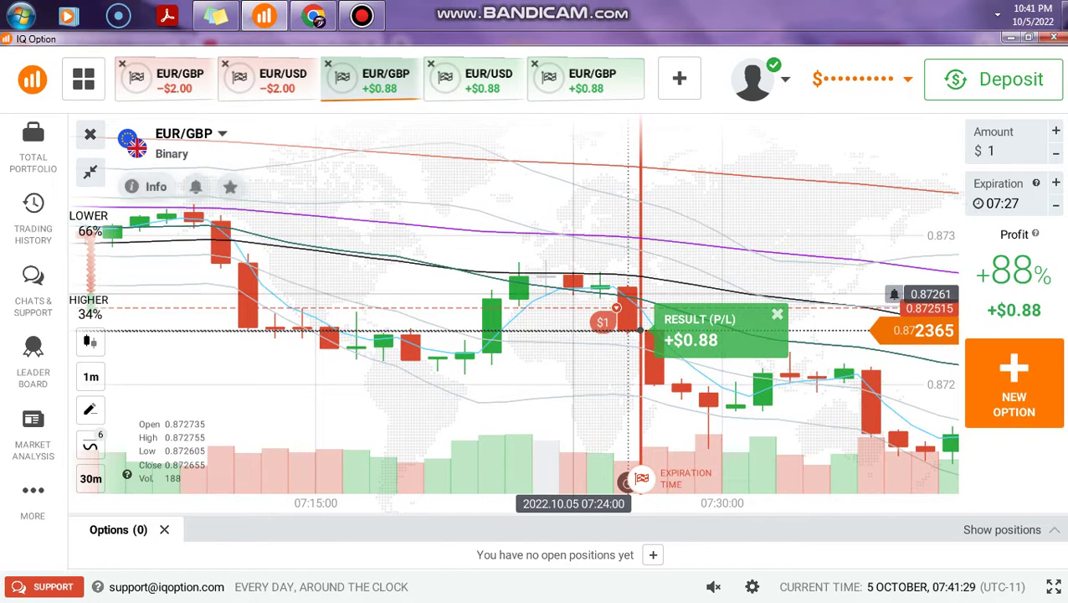
left_click_drag(590, 318, 490, 318)
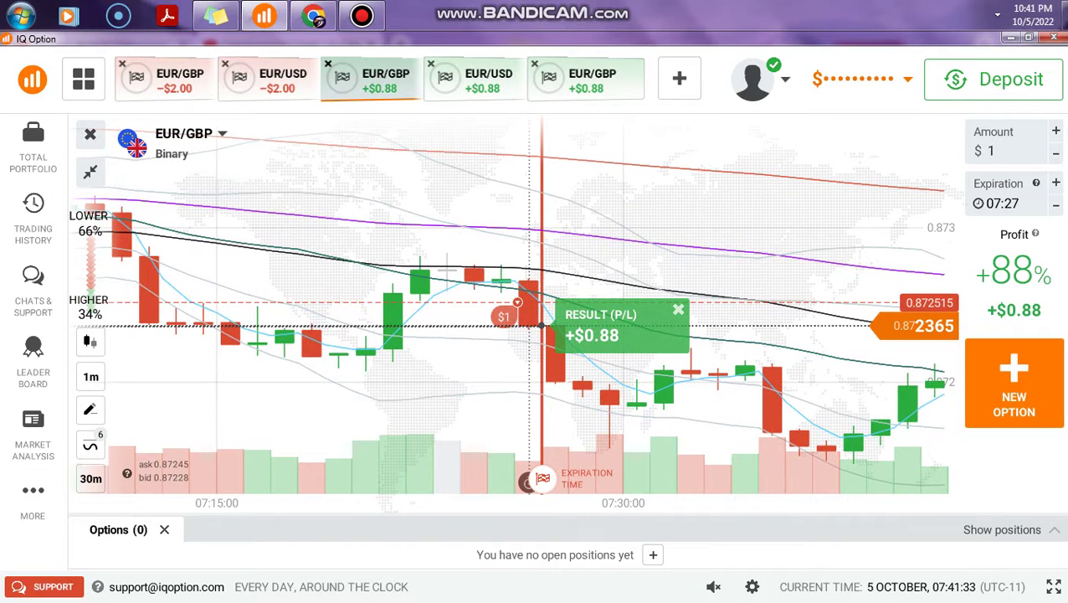
Close the chart of the EUR/GBP option that expired at 07:27 and show the winning EUR/USD option
left_click(328, 64)
left_click(438, 79)
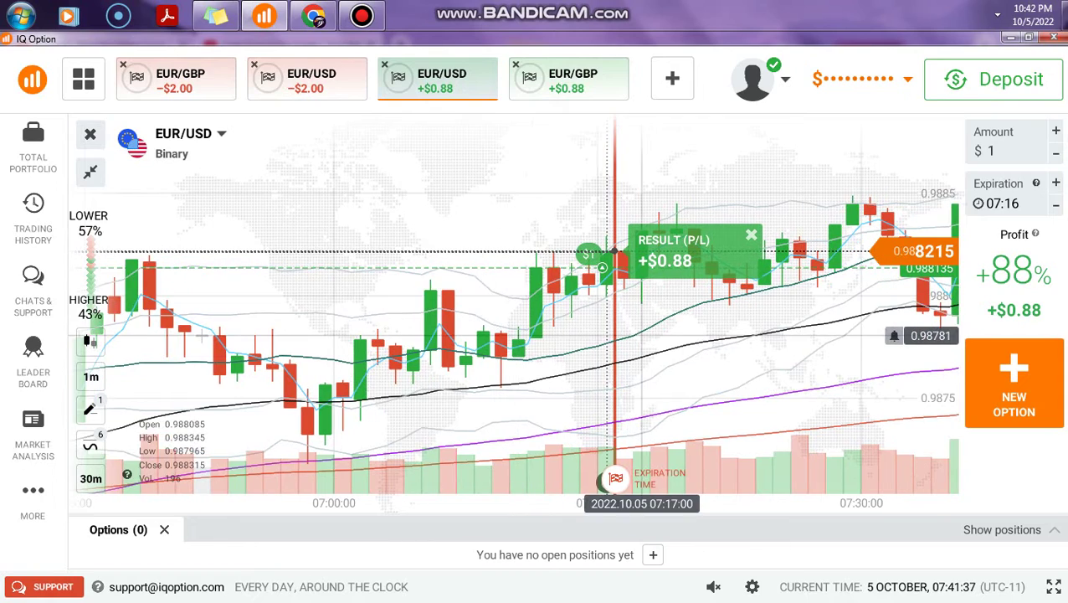
Examine the candles around the entry and expiration of the winning EUR/USD option that expired at 07:16
scroll(627, 346, "down", 1)
scroll(620, 348, "up", 3)
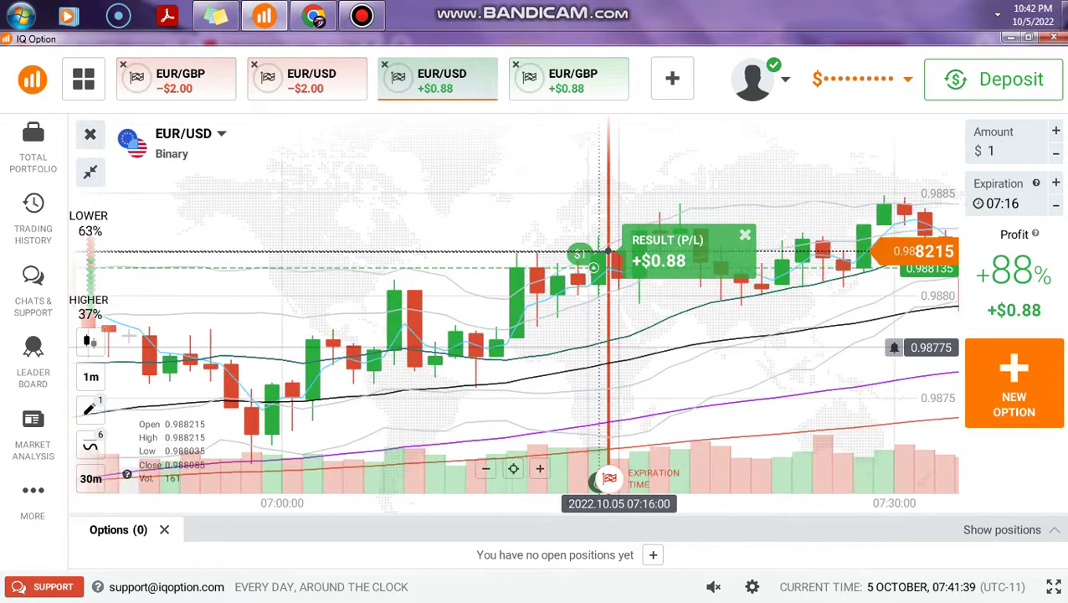
scroll(598, 251, "up", 2)
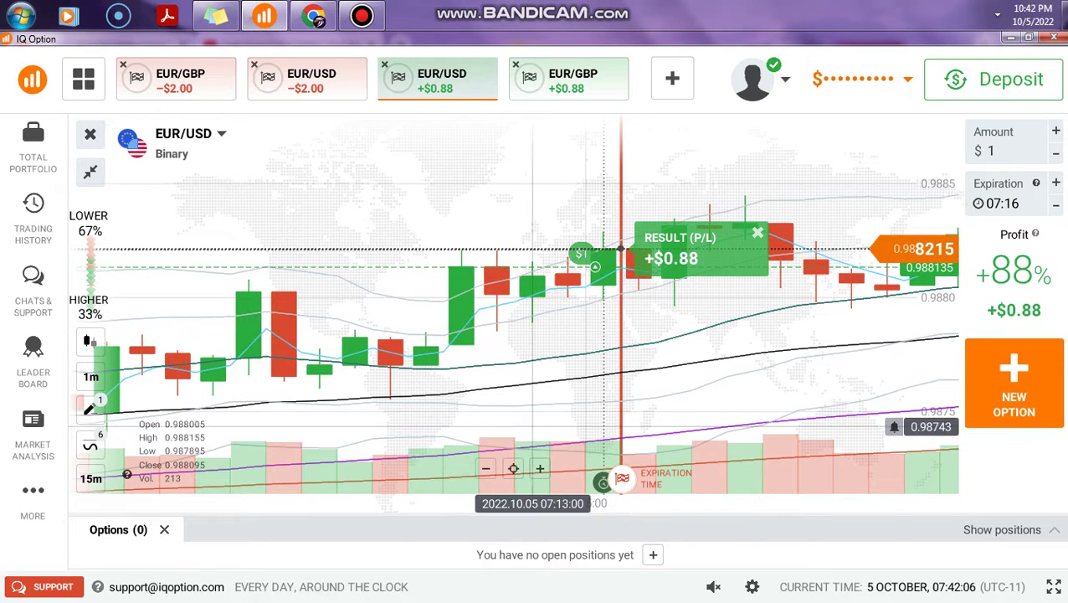
left_click(486, 468)
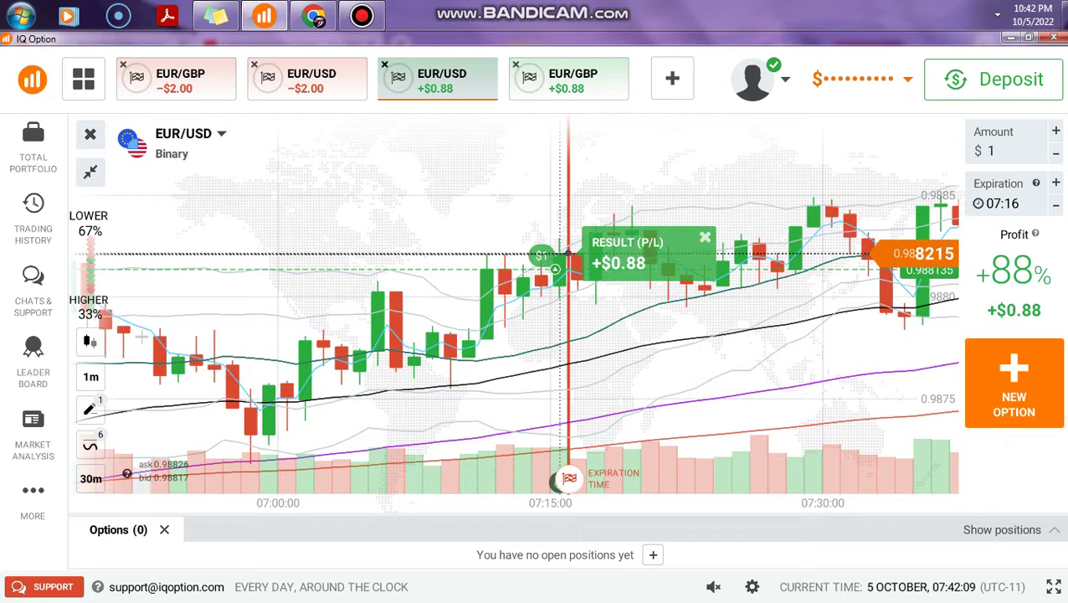
Close the chart of the EUR/USD option that expired at 07:16 and show the winning EUR/GBP option that expired at 07:35
left_click(385, 64)
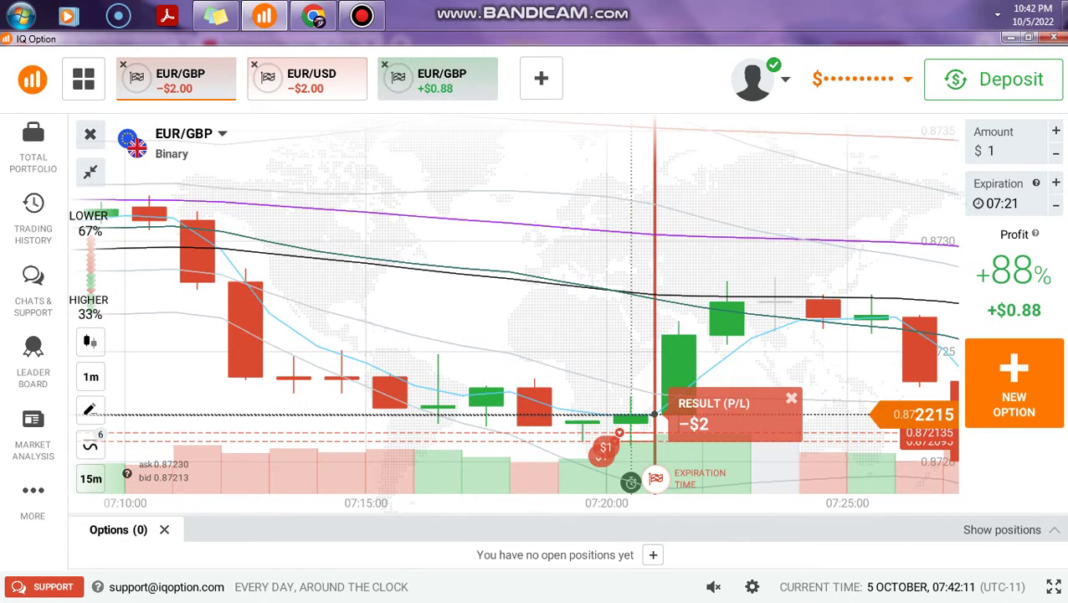
left_click(438, 79)
left_click_drag(464, 341, 575, 344)
scroll(598, 402, "down", 5)
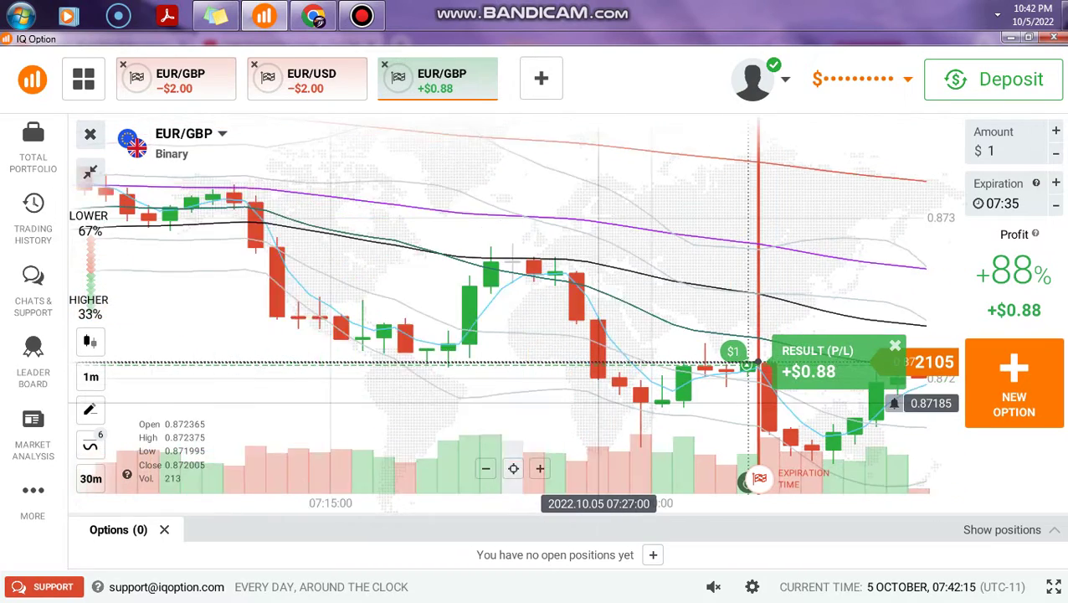
Examine the entry candles of the winning EUR/GBP option and the wider price trend leading up to it
scroll(669, 425, "up", 5)
scroll(542, 377, "down", 4)
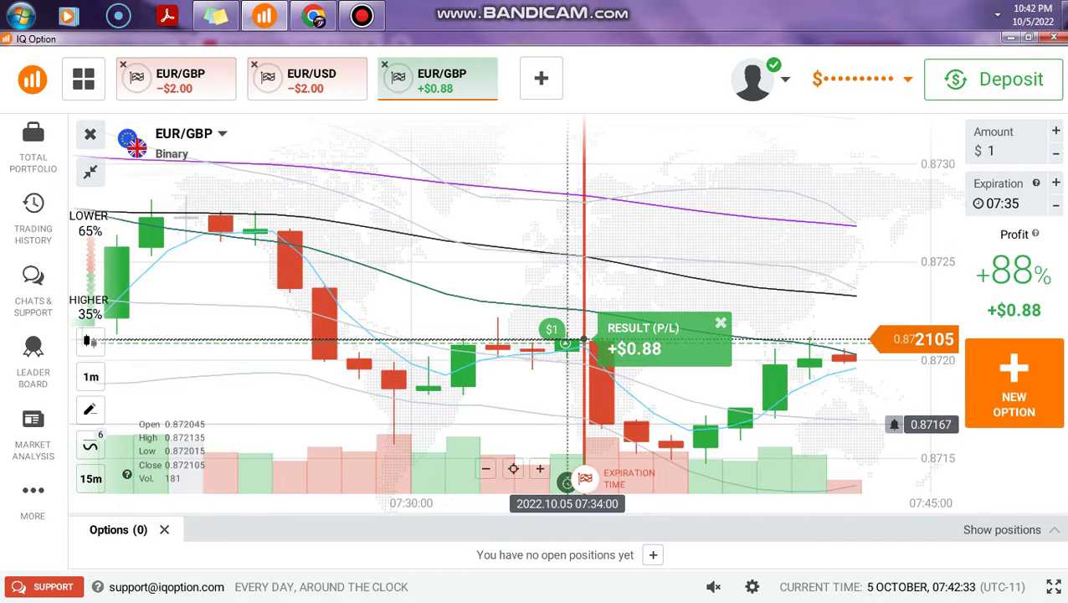
scroll(568, 341, "up", 3)
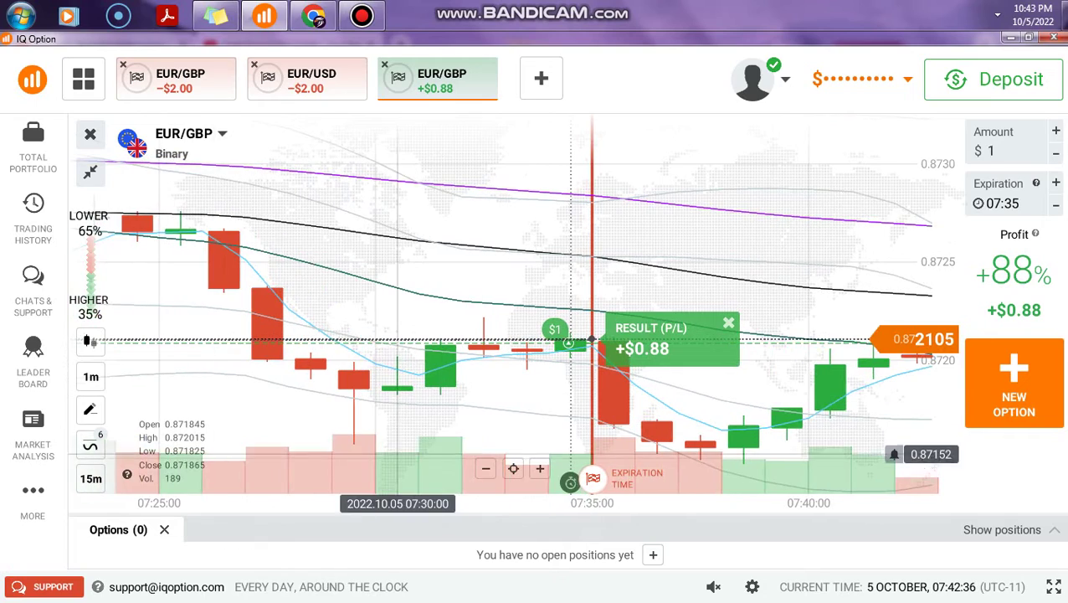
left_click(486, 468)
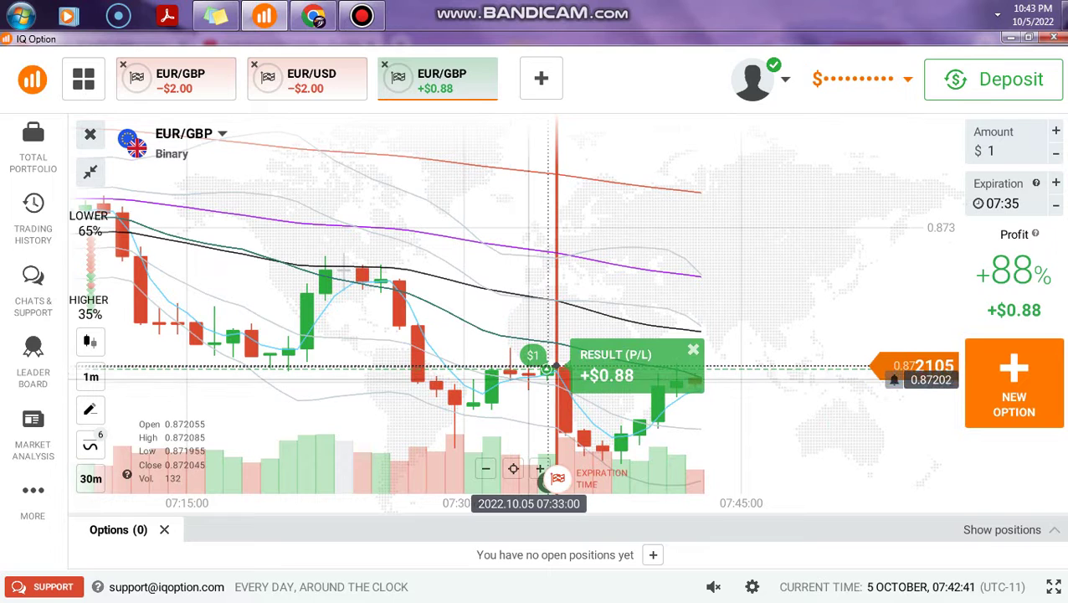
left_click_drag(359, 360, 369, 357)
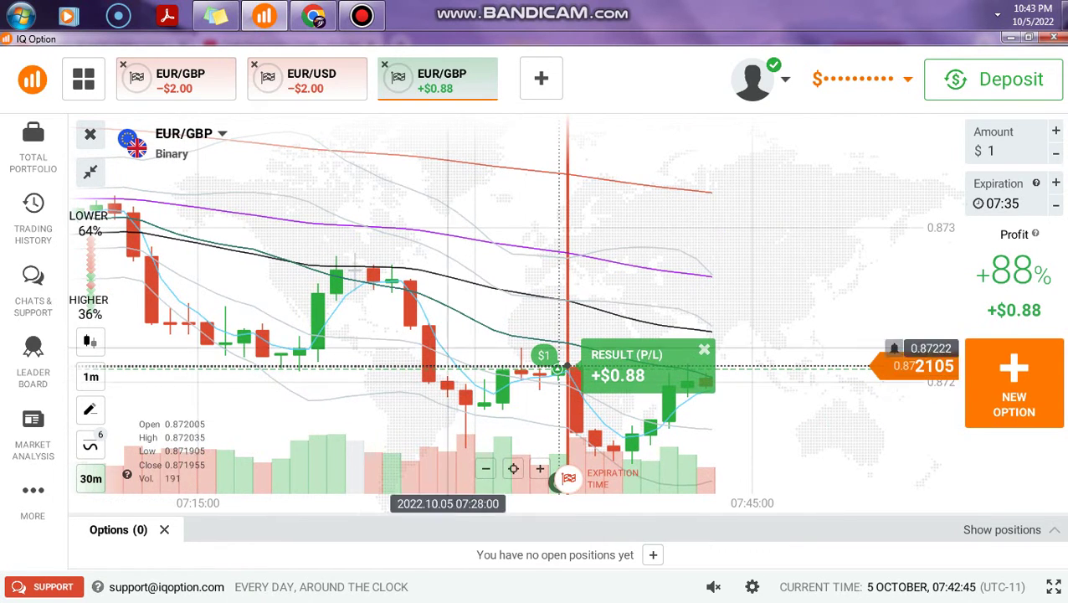
left_click_drag(149, 230, 276, 241)
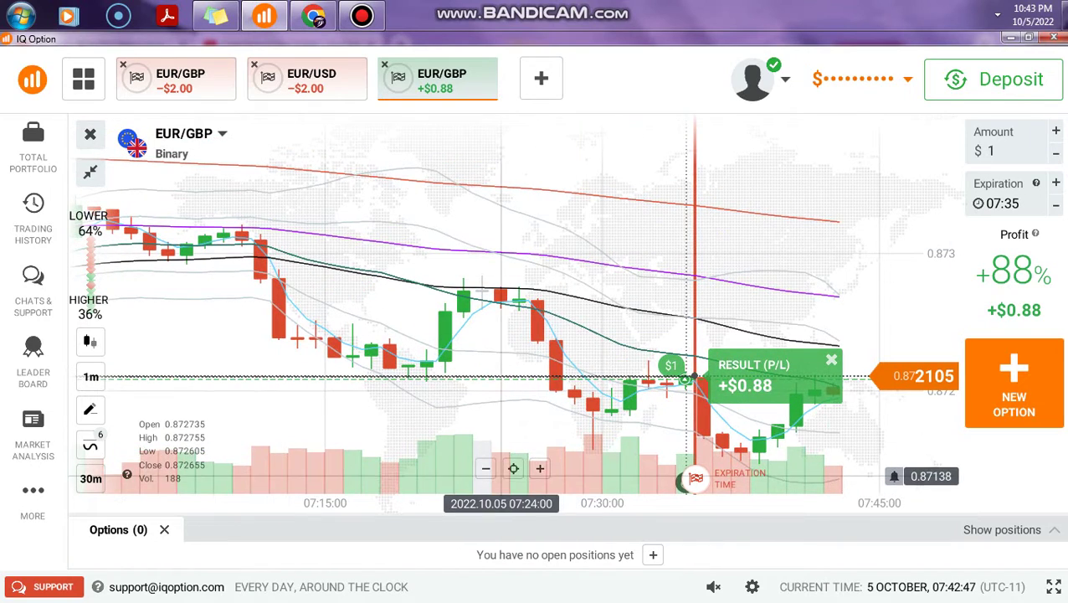
left_click(490, 473)
left_click(491, 474)
left_click(490, 473)
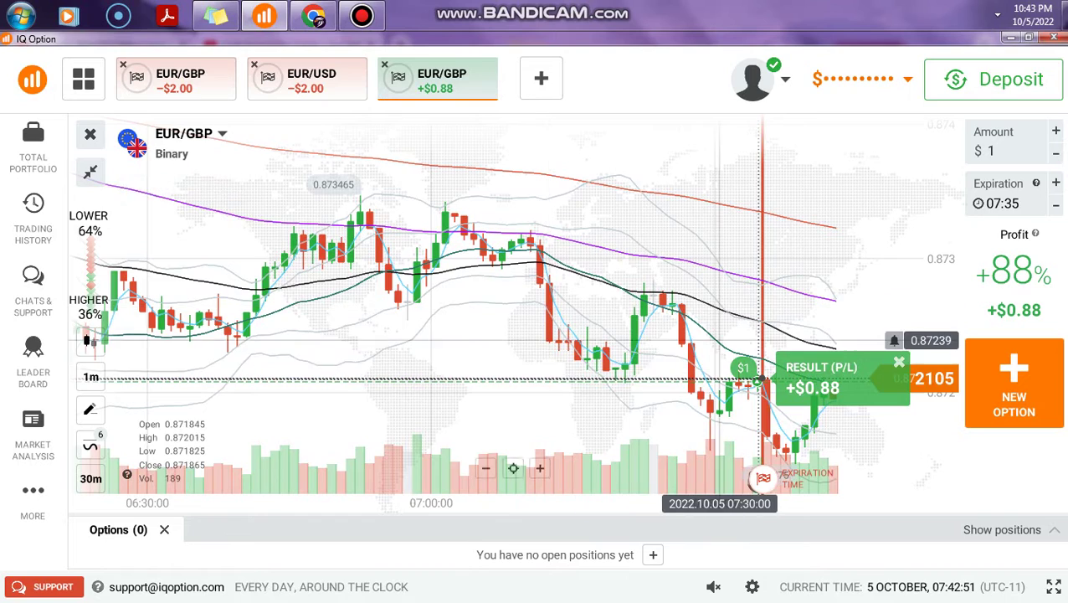
Compare the candles from the 07:24 price peak with those around the winning EUR/GBP option's 07:35 expiration line
left_click_drag(720, 339, 552, 318)
scroll(547, 345, "up", 1)
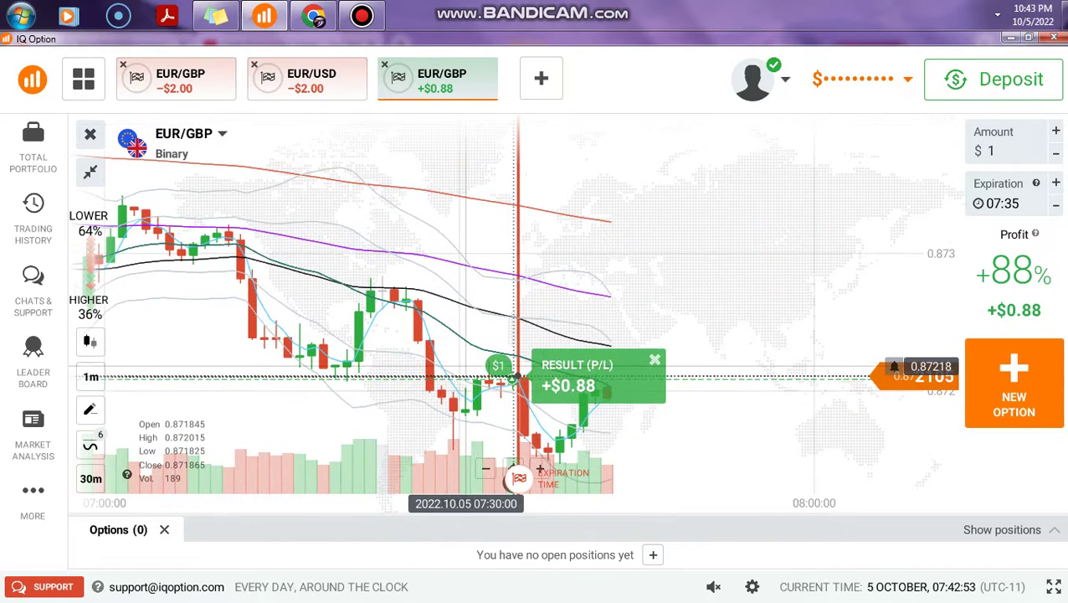
scroll(454, 366, "up", 2)
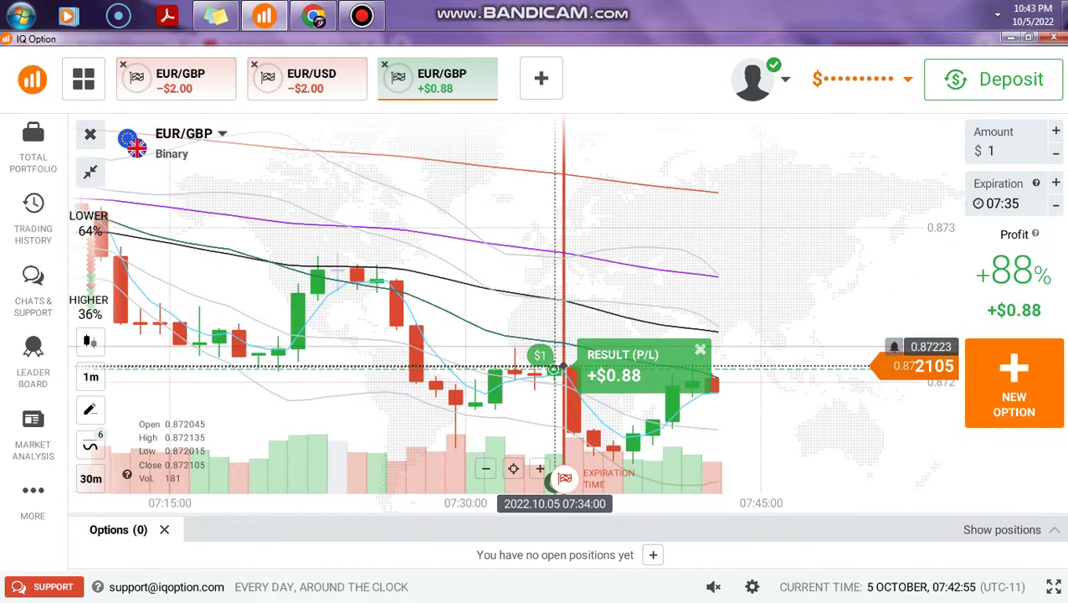
scroll(554, 376, "up", 2)
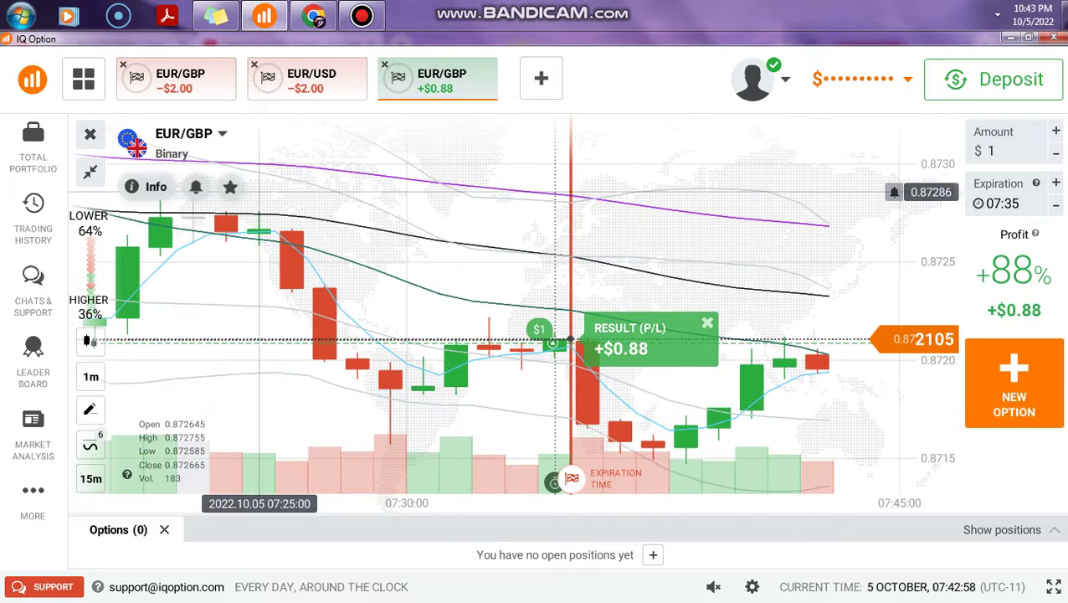
left_click_drag(243, 197, 336, 236)
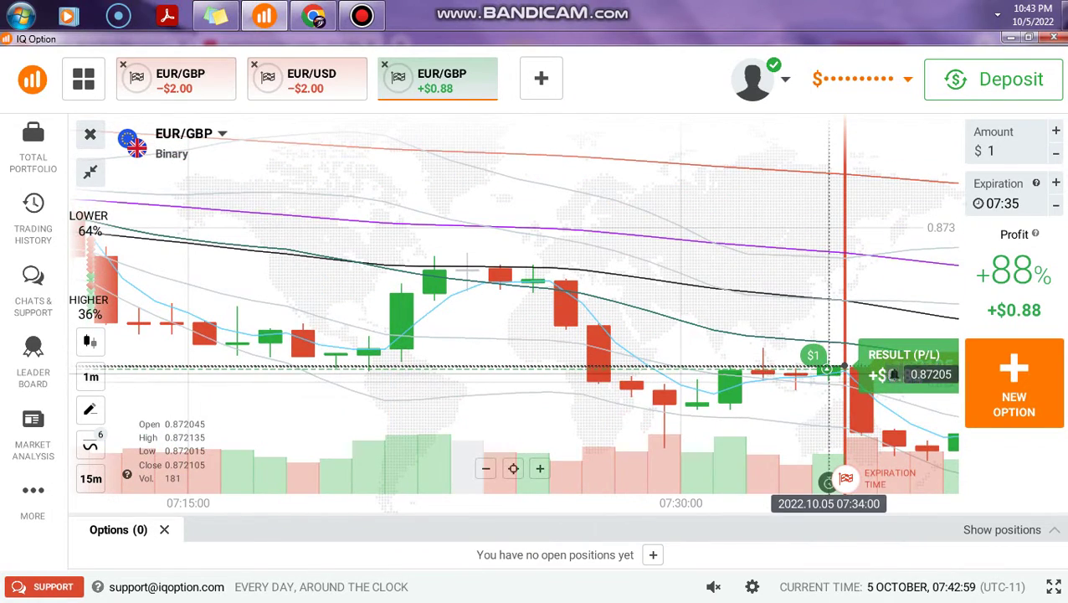
left_click_drag(828, 374, 548, 372)
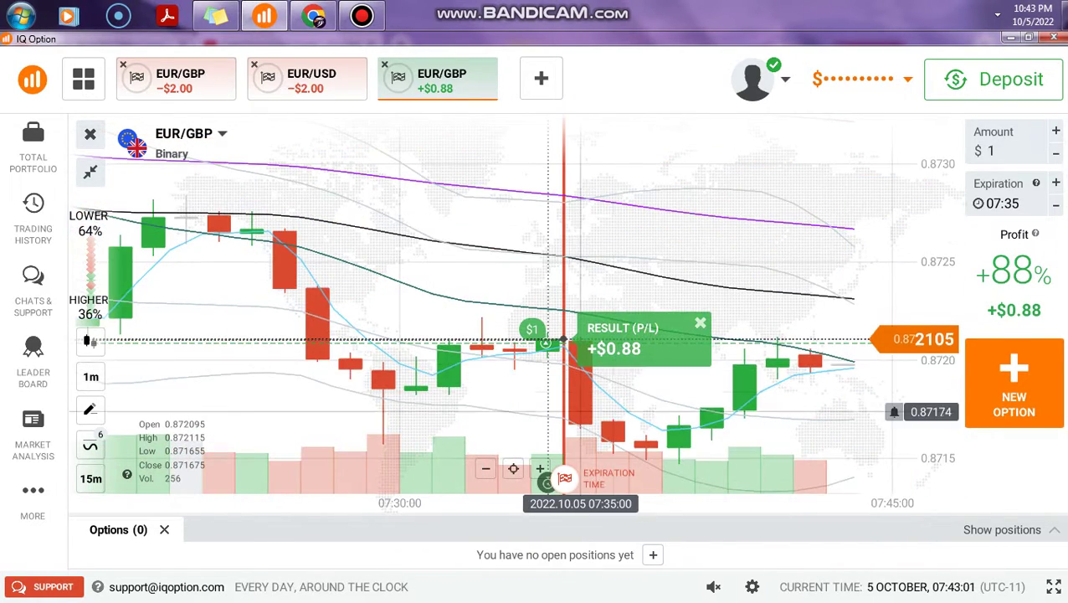
scroll(553, 342, "up", 1)
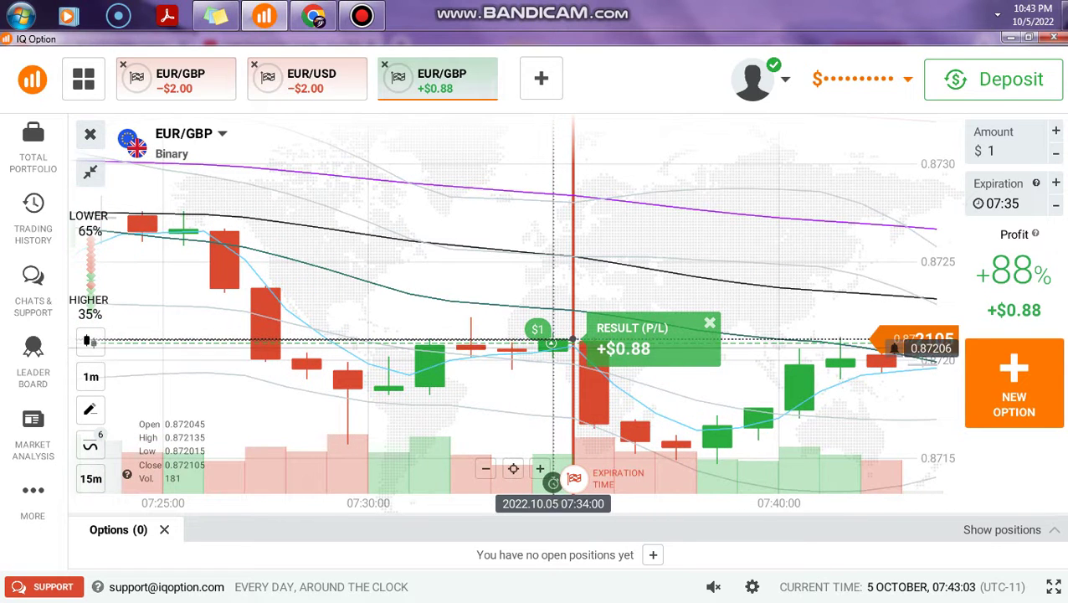
scroll(511, 342, "down", 1)
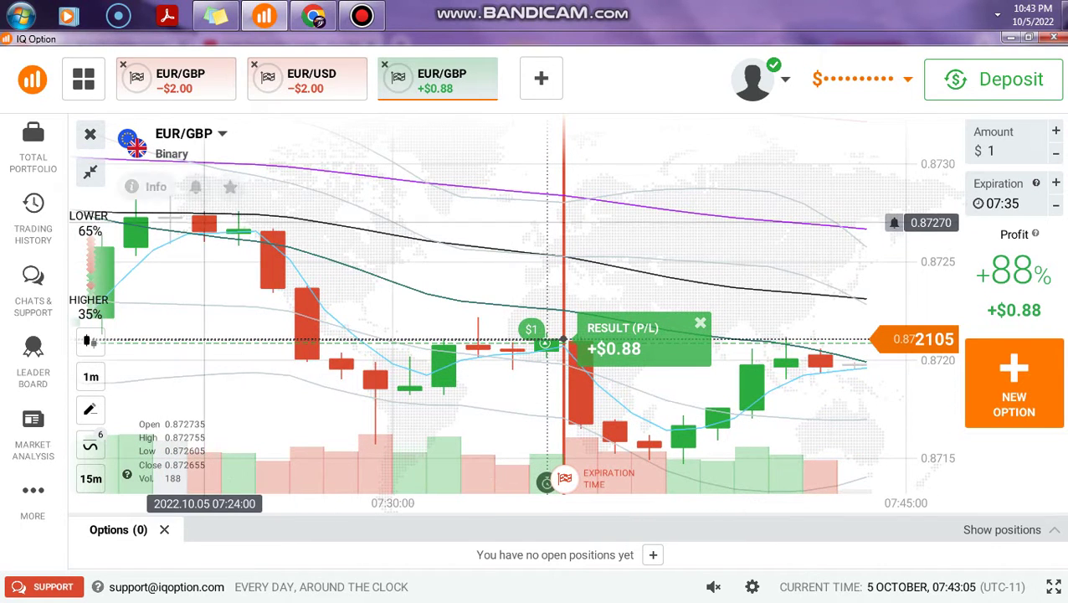
left_click_drag(209, 184, 339, 232)
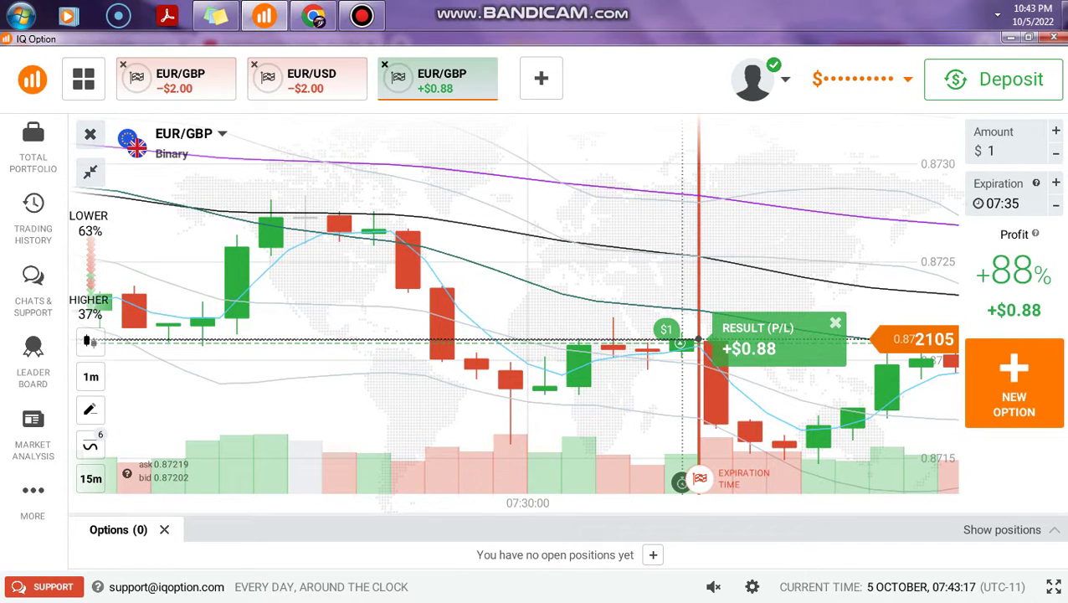
Close the chart of the winning EUR/GBP option and show the losing EUR/USD option that expired at 07:33
left_click(385, 64)
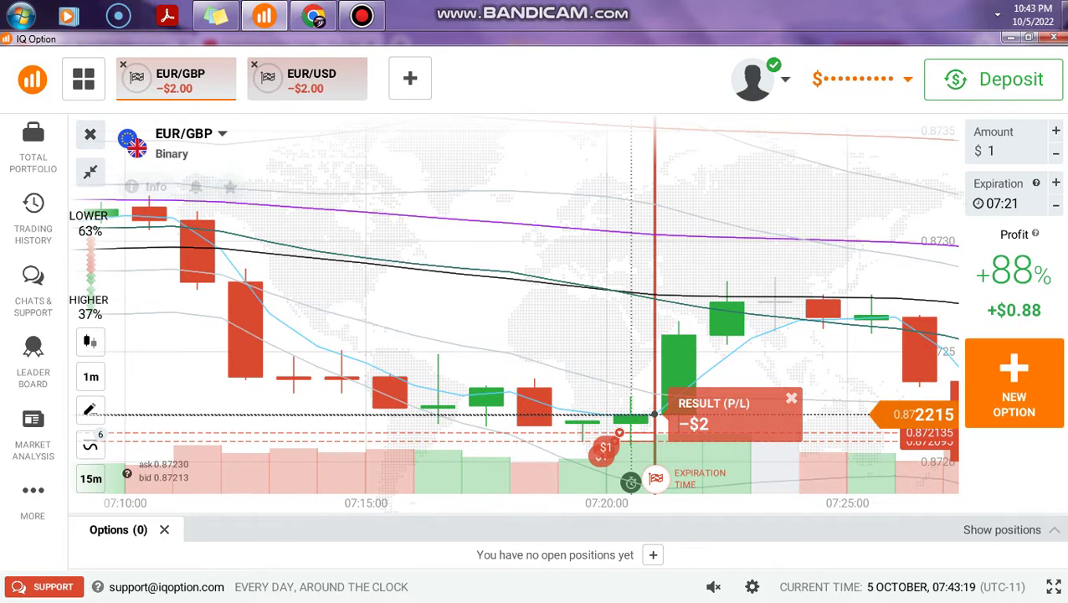
left_click(312, 79)
left_click_drag(498, 260, 531, 260)
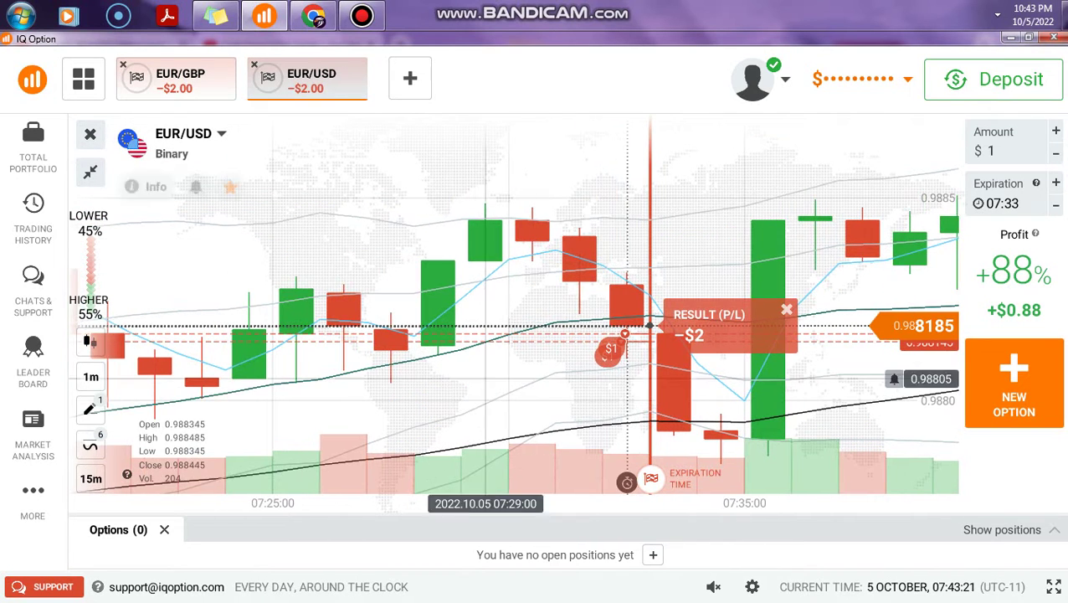
Examine the wider trend and the candles before and after the expiration line of the losing EUR/USD option
left_click(485, 473)
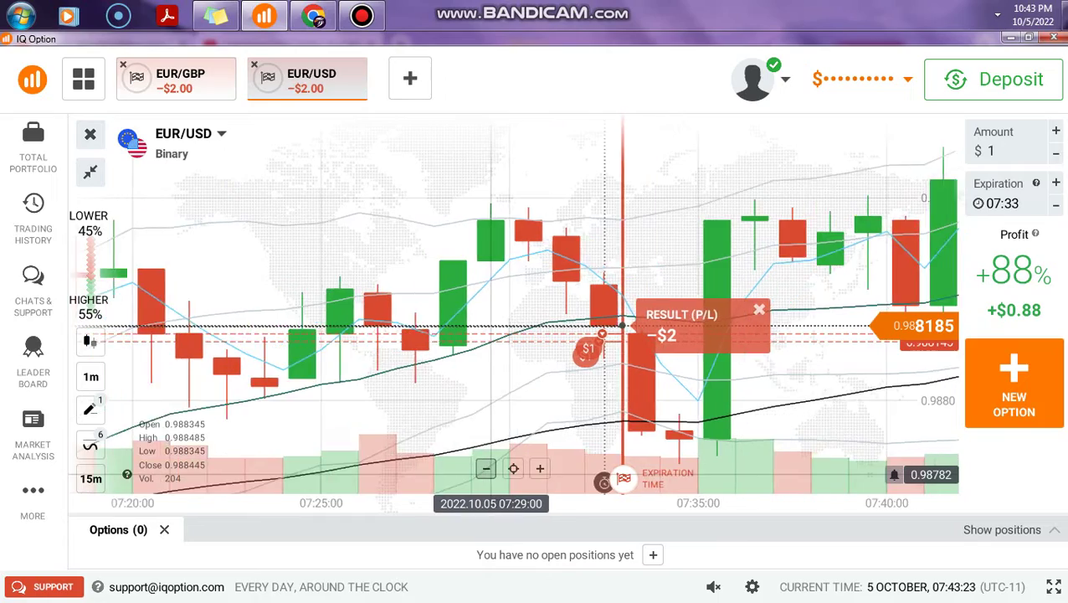
left_click(485, 473)
left_click(485, 473)
left_click(486, 473)
scroll(670, 351, "up", 2)
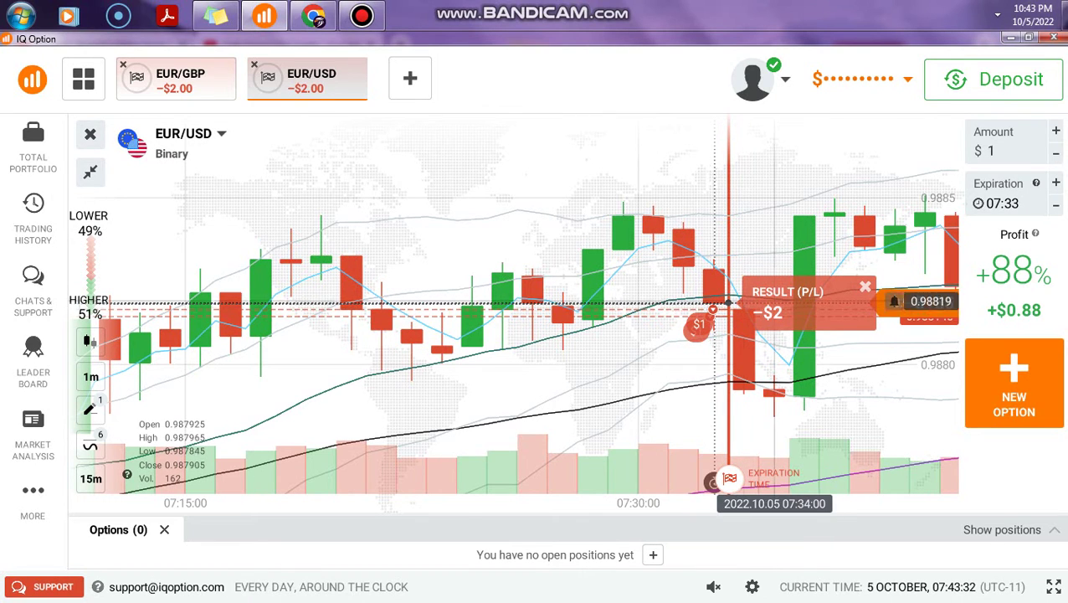
left_click_drag(804, 232, 763, 230)
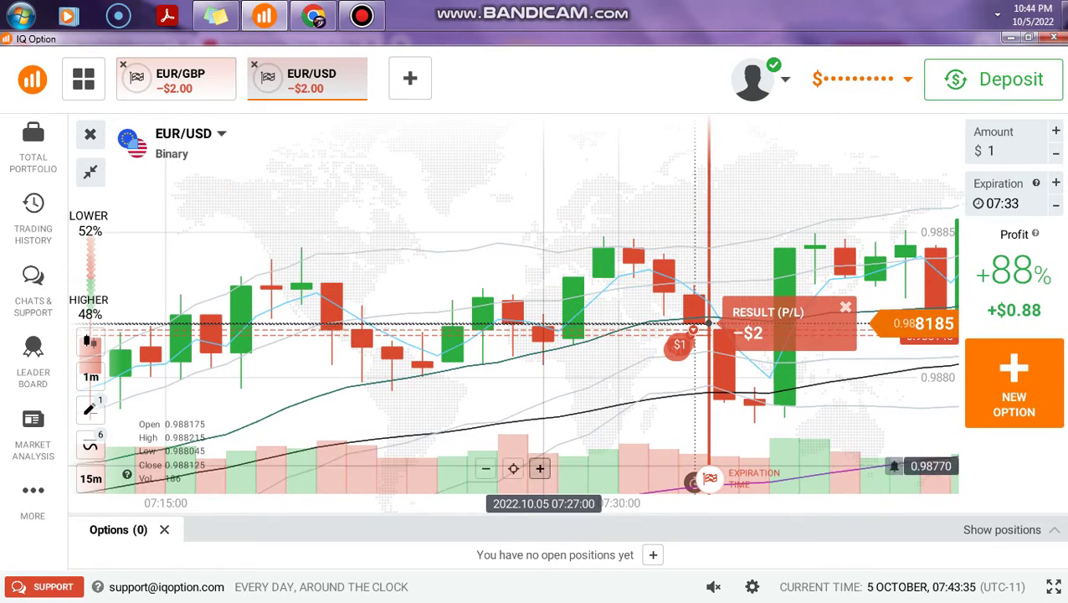
left_click(485, 471)
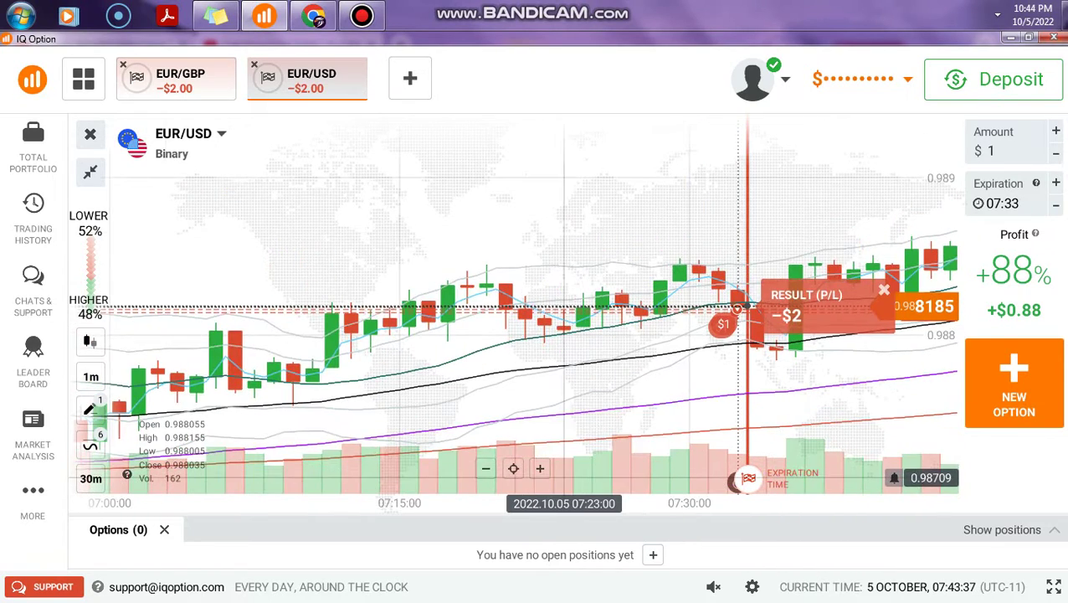
left_click(541, 472)
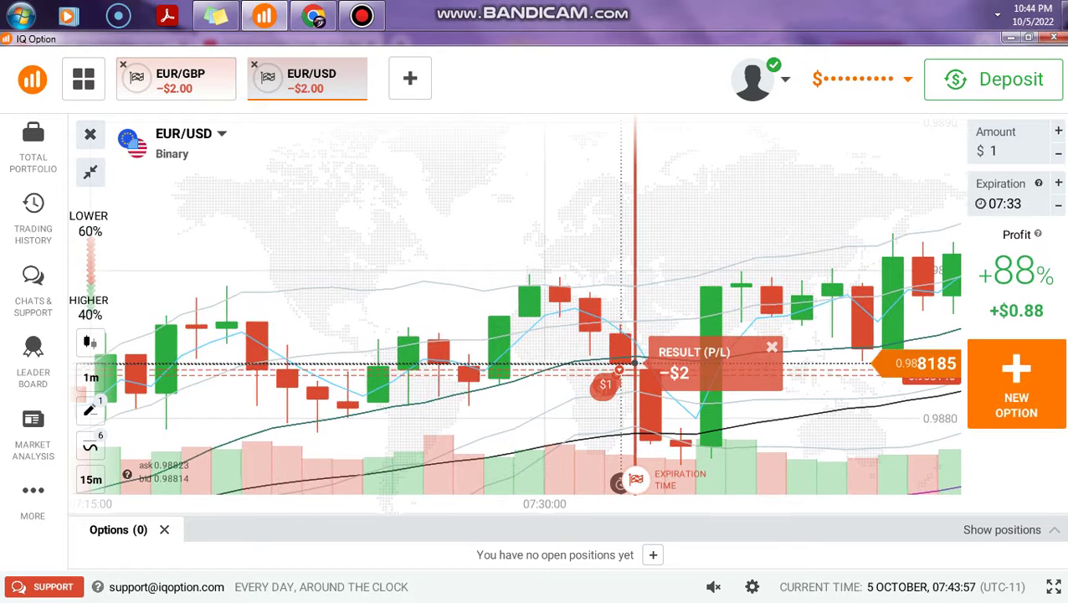
Close the chart of the losing EUR/USD option and show more candles around the losing EUR/GBP option that expired at 07:21
left_click(254, 64)
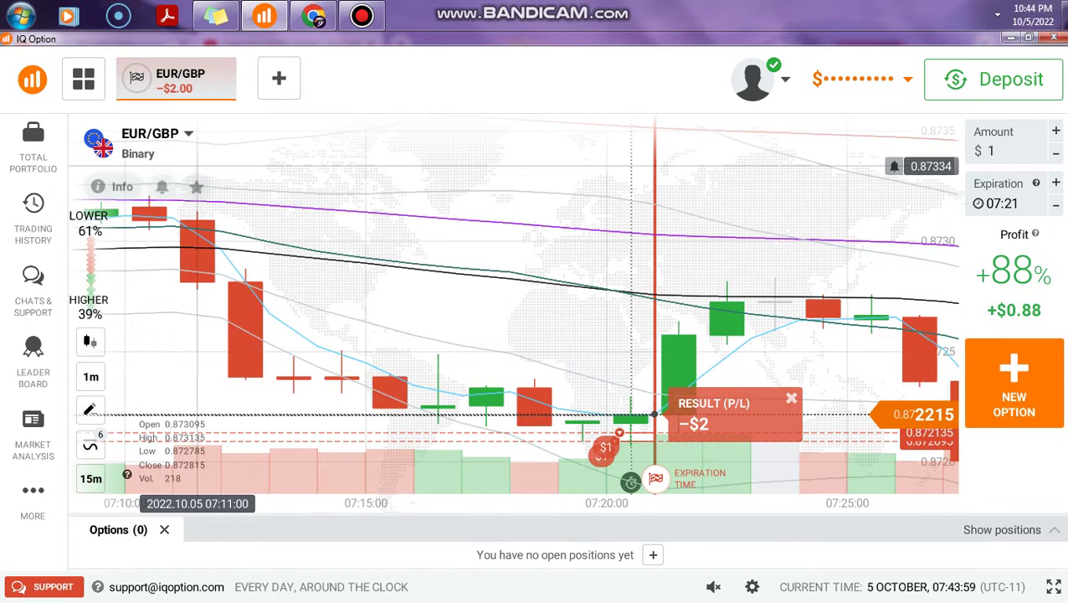
left_click(486, 468)
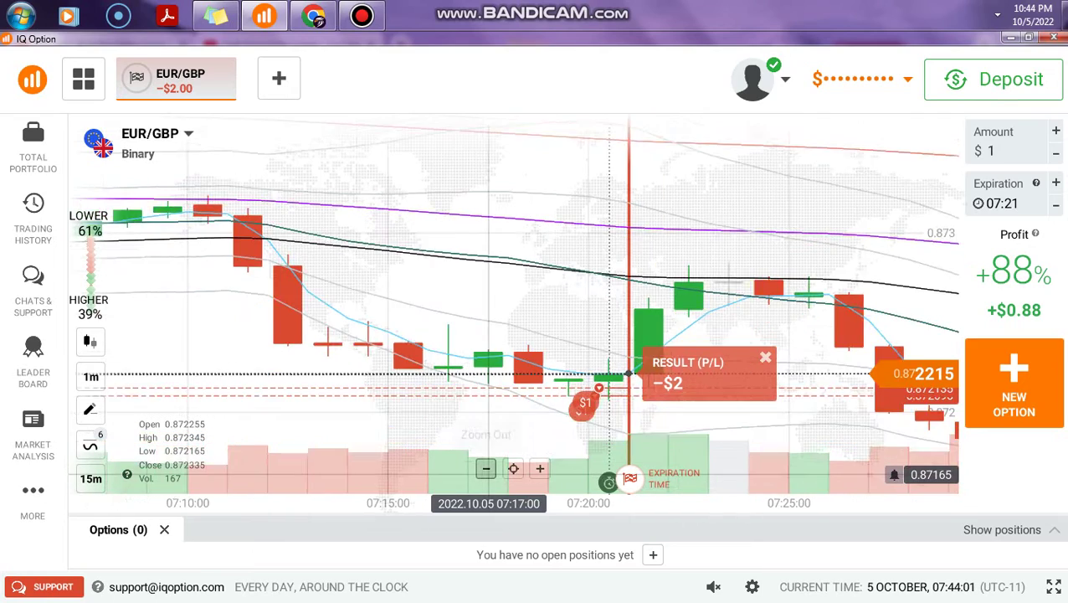
left_click(485, 468)
left_click(540, 469)
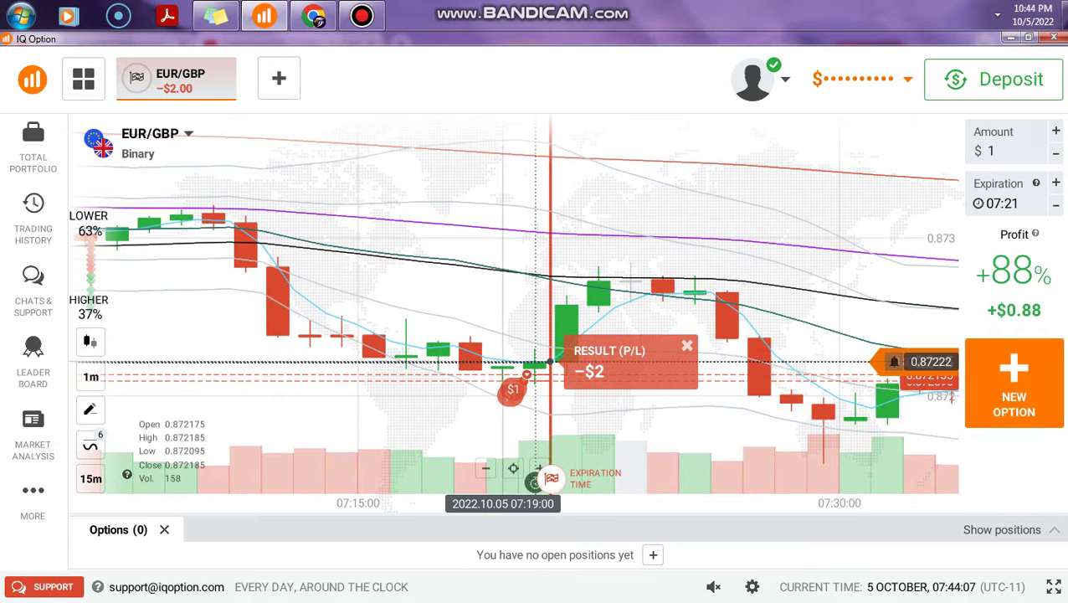
Examine the price movement from before 07:00 through the entry and 07:21 expiration of the losing EUR/GBP option
left_click_drag(536, 361, 610, 366)
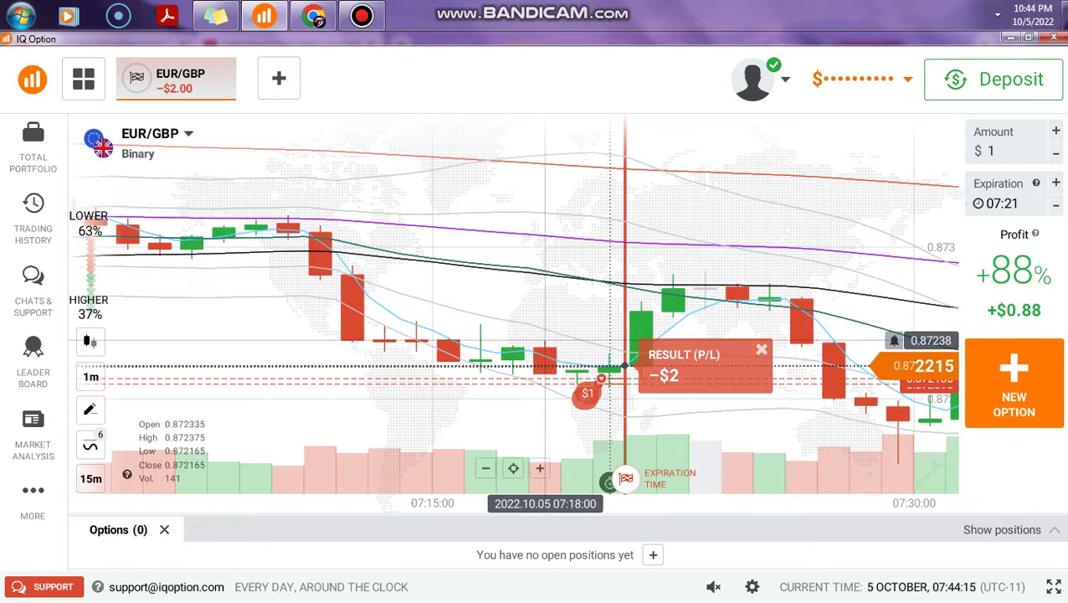
left_click_drag(320, 376, 418, 364)
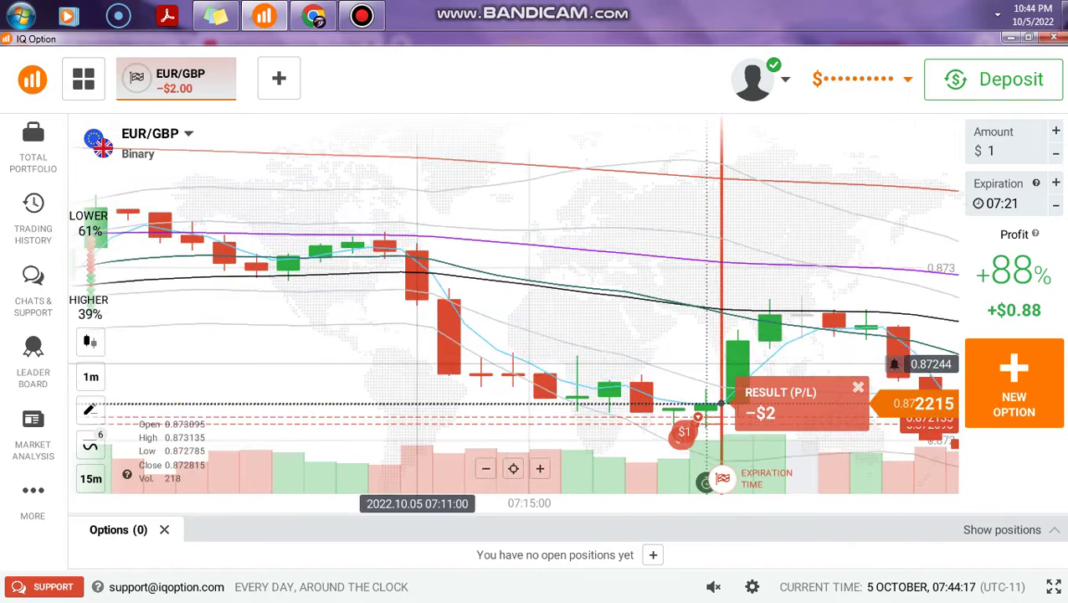
left_click_drag(802, 377, 718, 381)
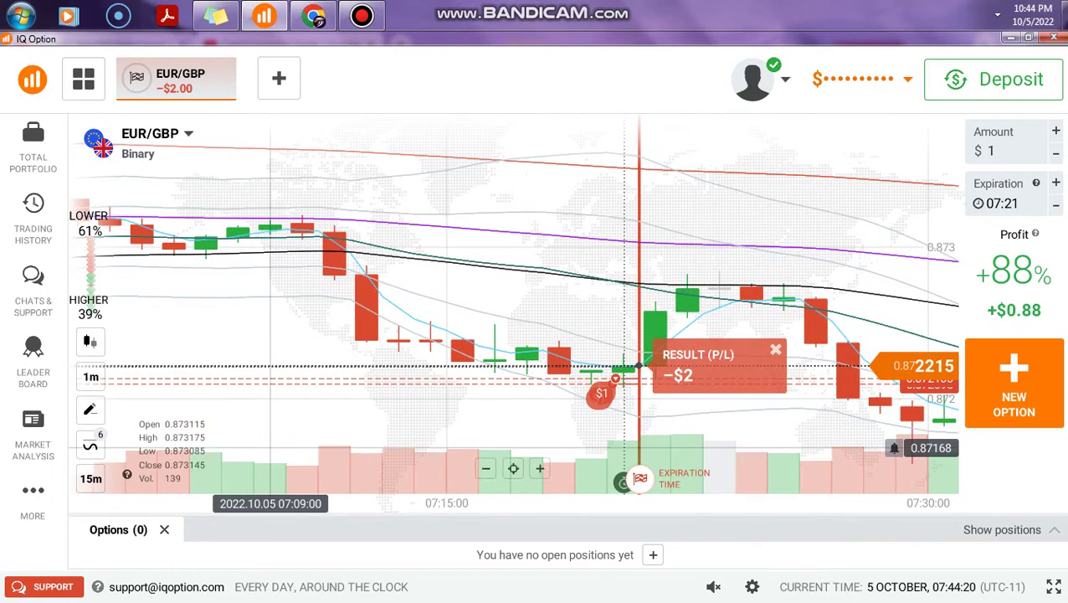
left_click_drag(274, 446, 337, 435)
left_click(485, 468)
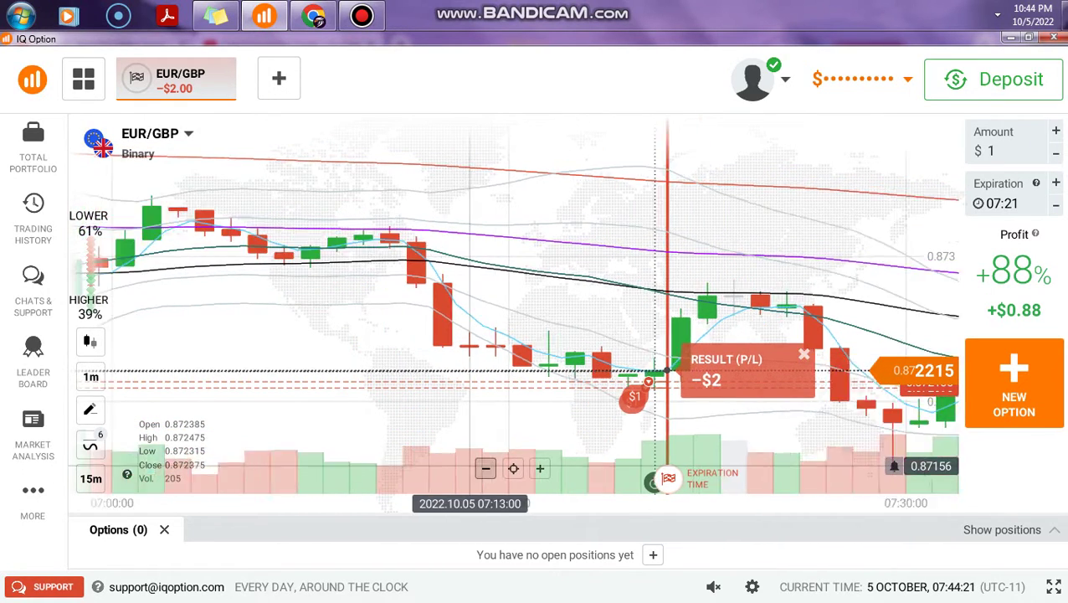
left_click_drag(224, 207, 332, 208)
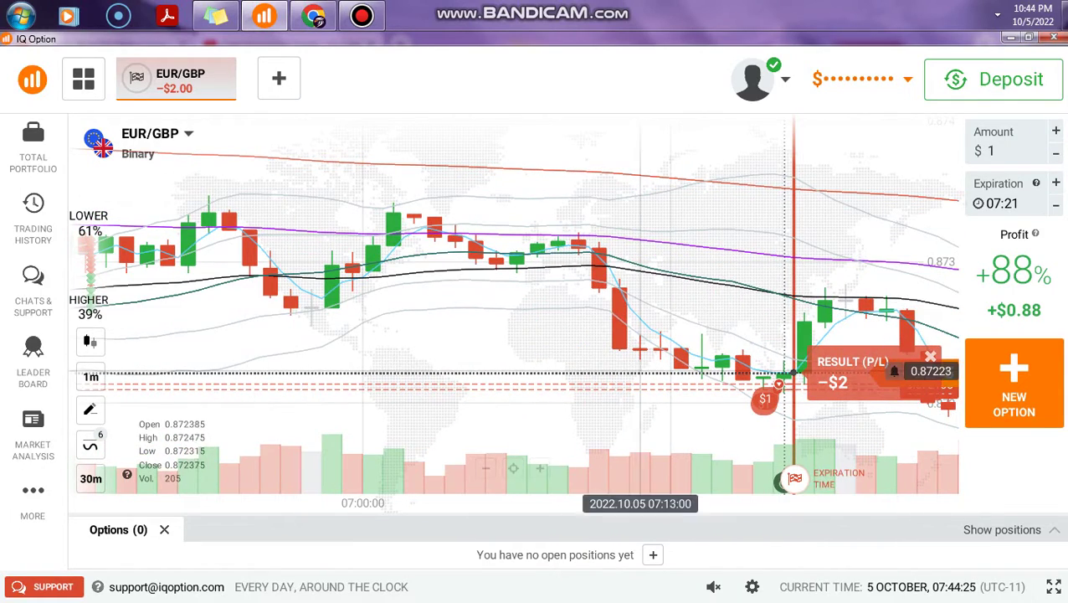
left_click_drag(721, 368, 525, 395)
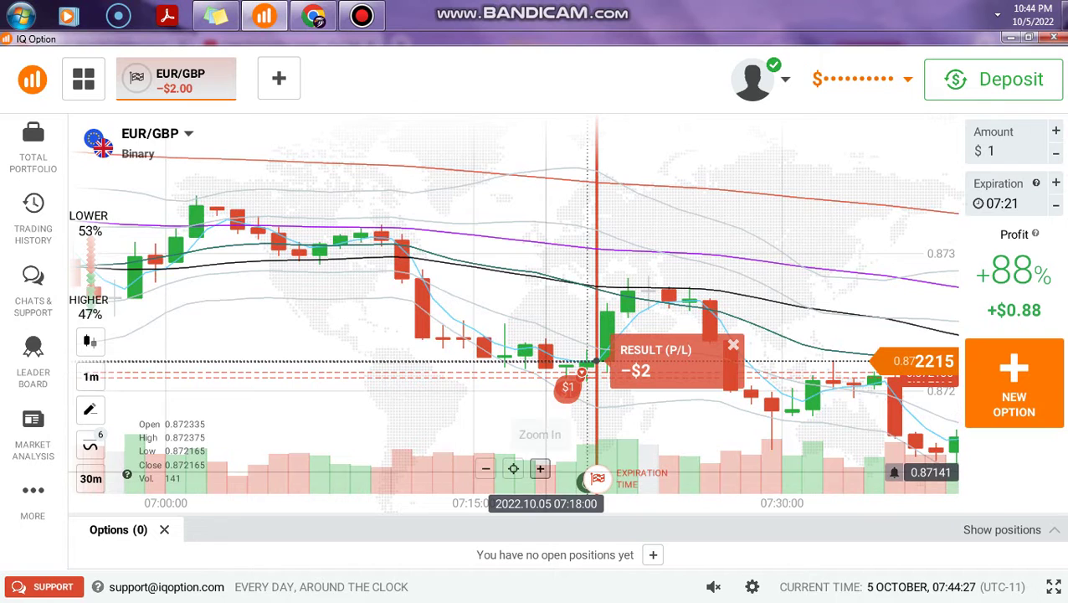
Draw Fibonacci lines on the EUR/GBP chart from the swing low before 07:00 at about 0.87262 to the following high at about 0.87334
left_click(540, 467)
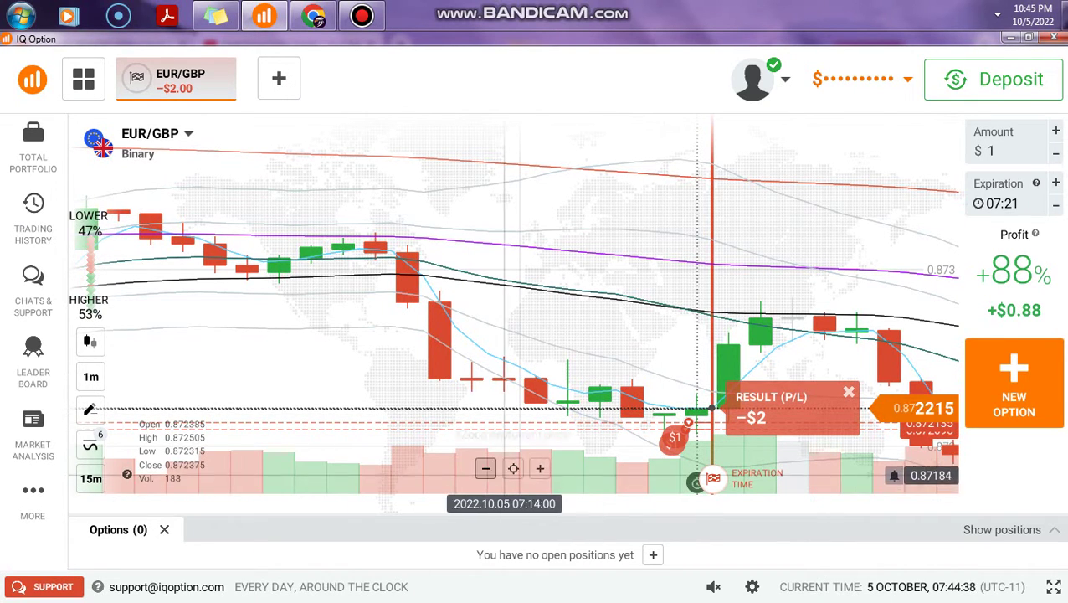
left_click(486, 468)
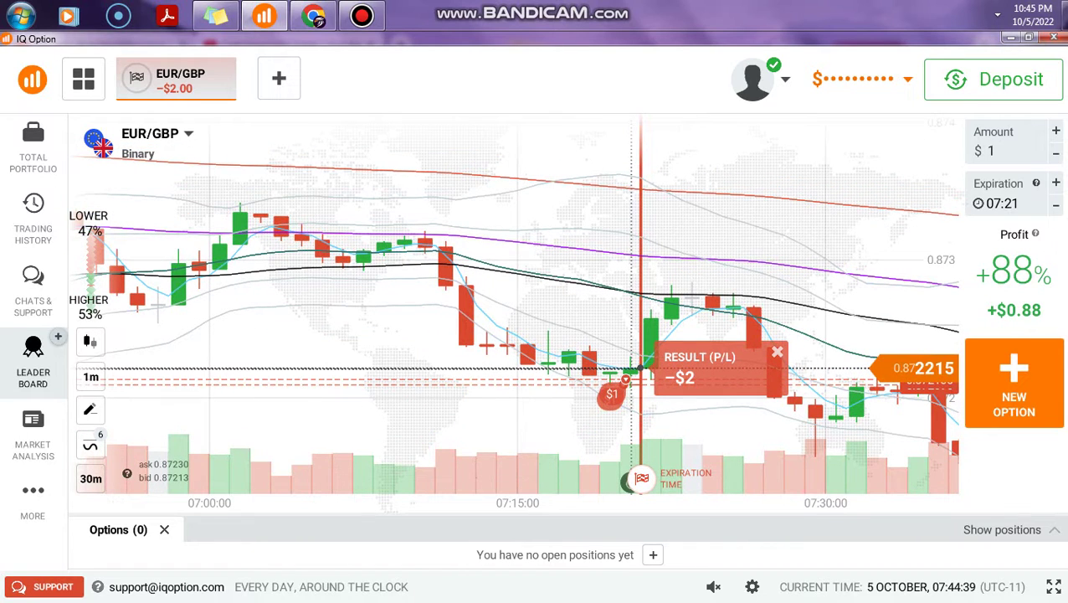
left_click(90, 409)
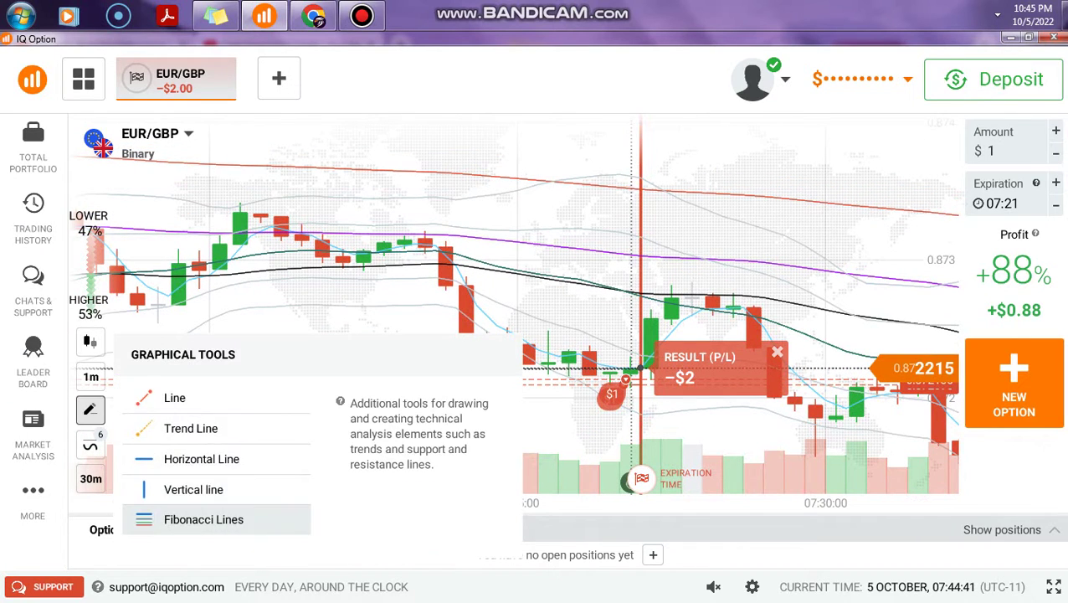
left_click(163, 453)
left_click(178, 308)
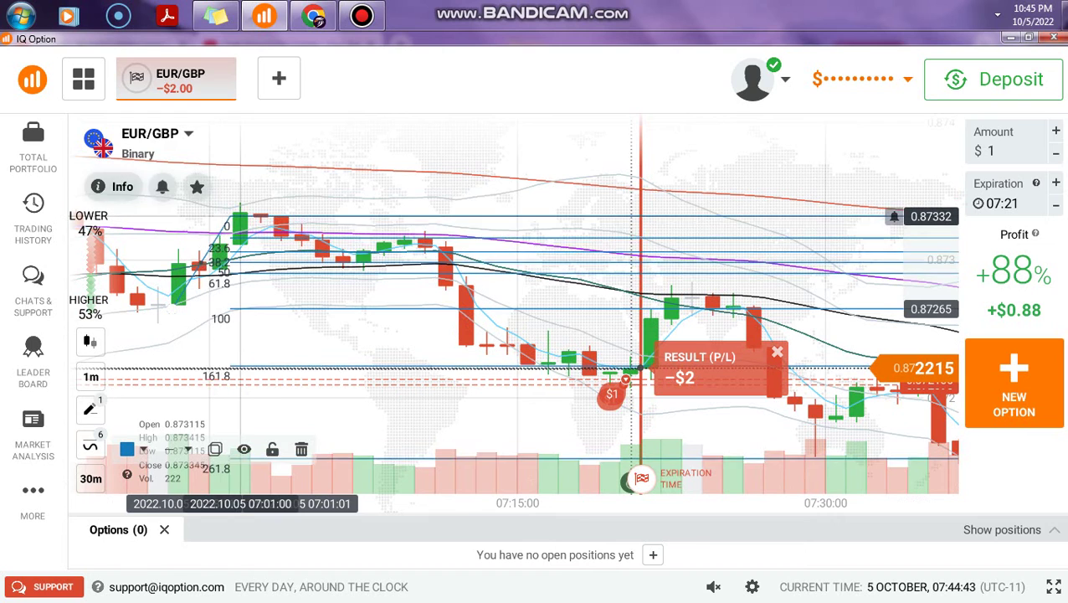
left_click(237, 212)
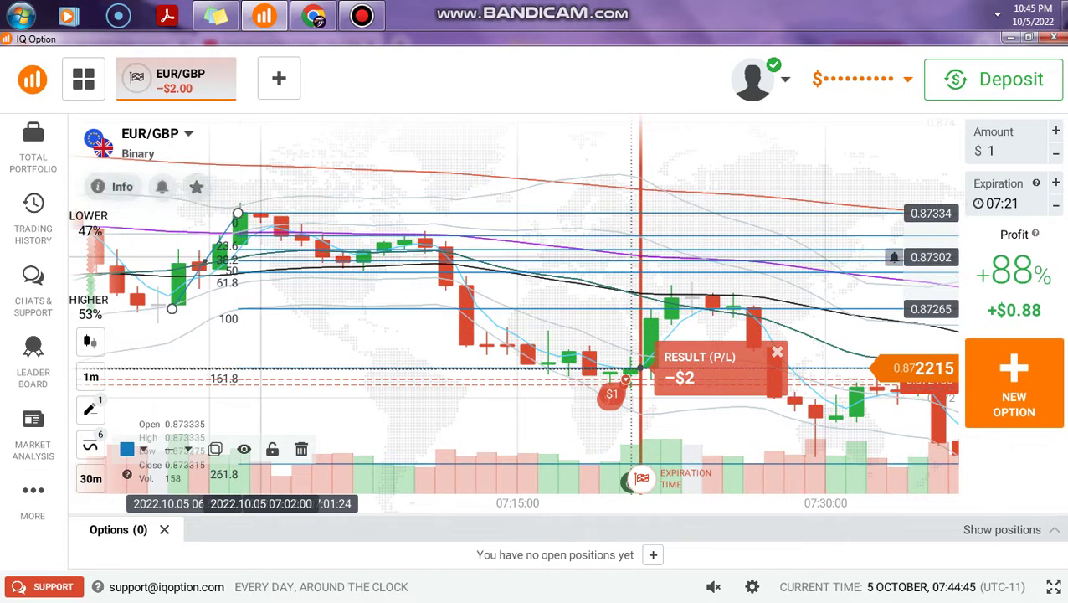
left_click(182, 283)
left_click_drag(174, 309, 165, 313)
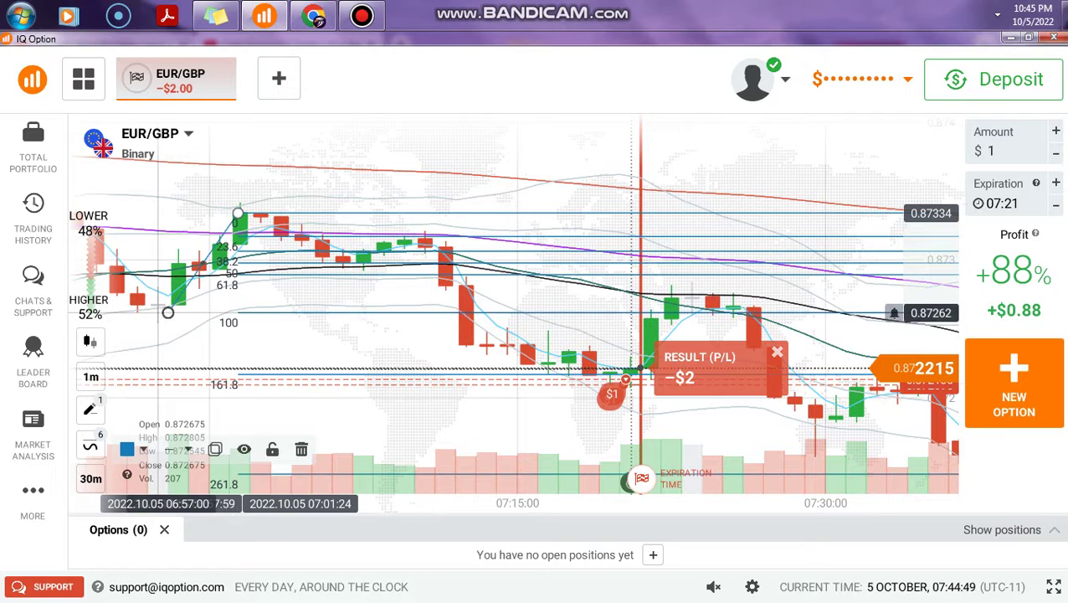
left_click(281, 385)
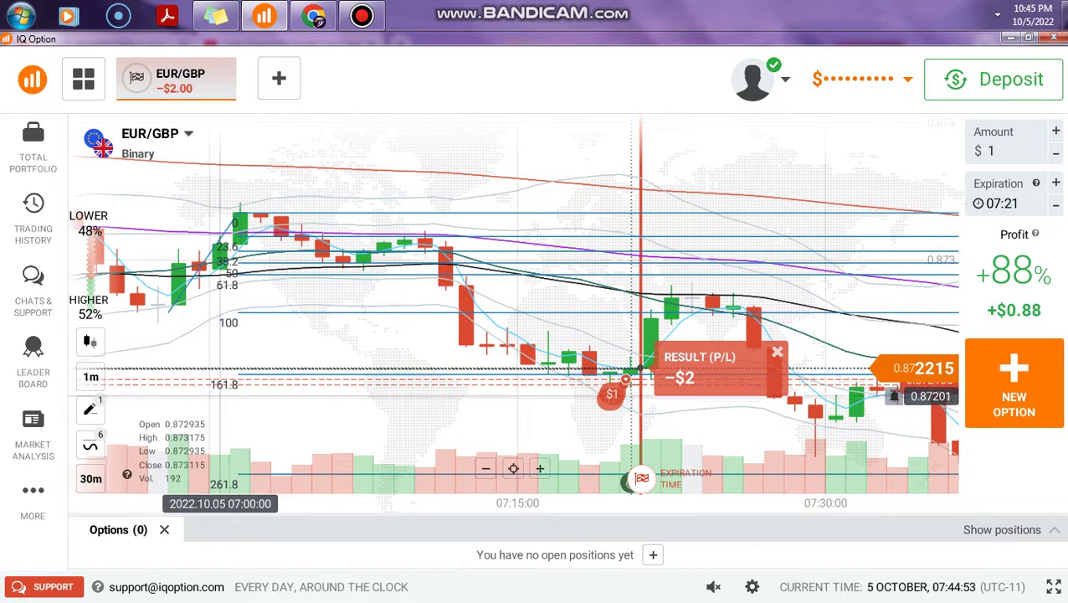
Compare the price around the 07:21 expiration with the Fibonacci levels and delete the Fibonacci lines from the EUR/GBP chart
scroll(642, 375, "up", 3)
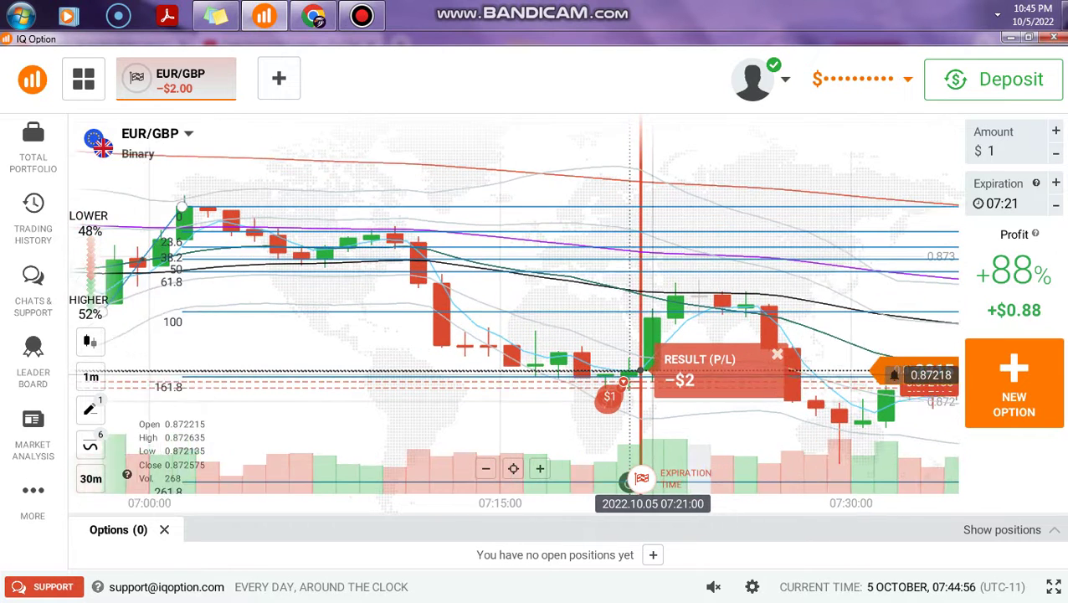
scroll(640, 375, "down", 2)
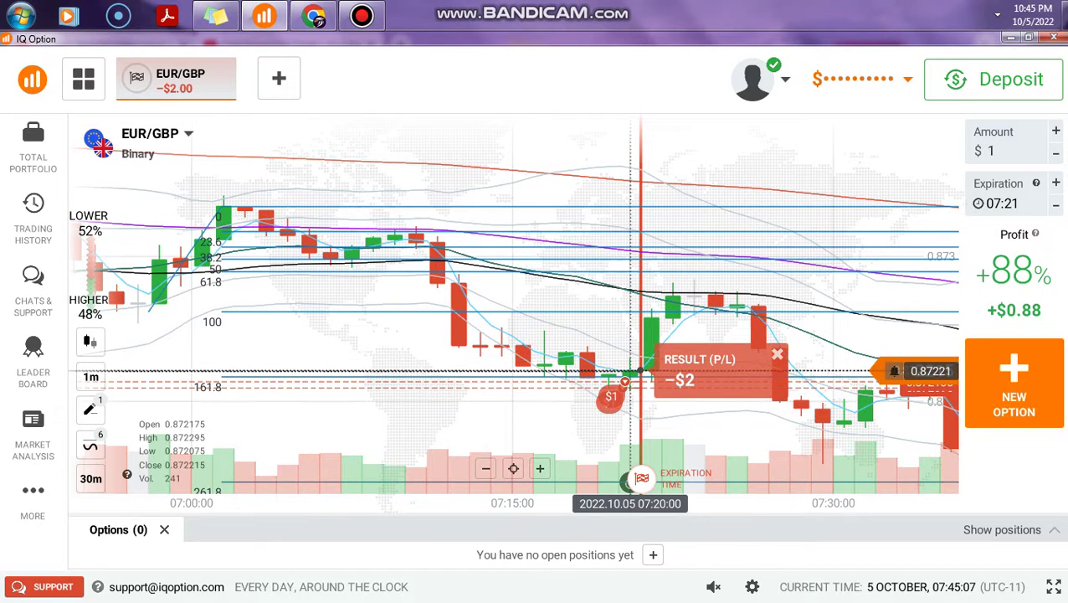
left_click(289, 260)
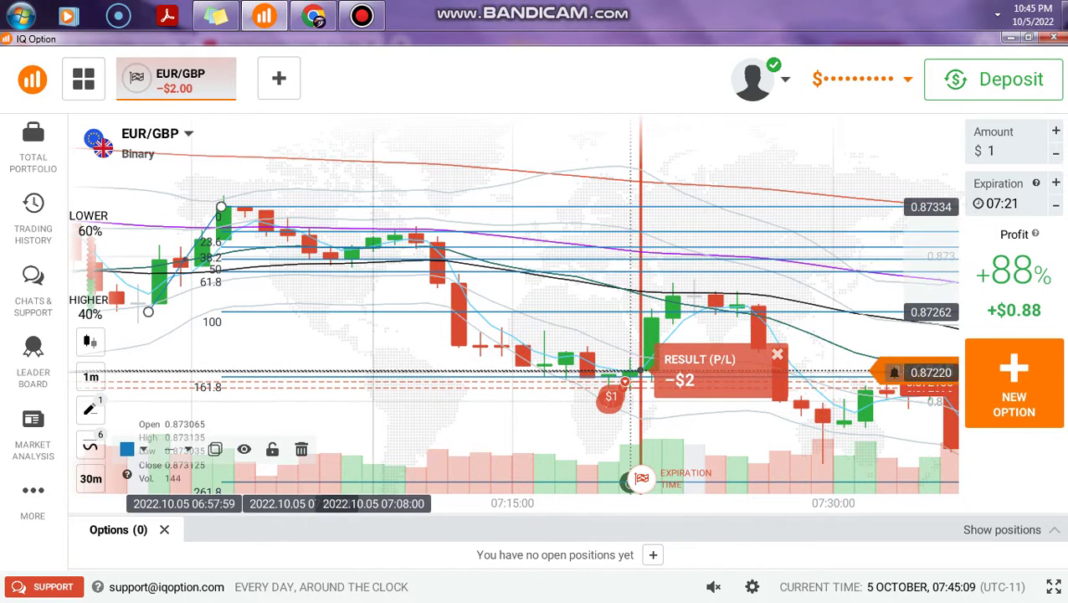
left_click(302, 449)
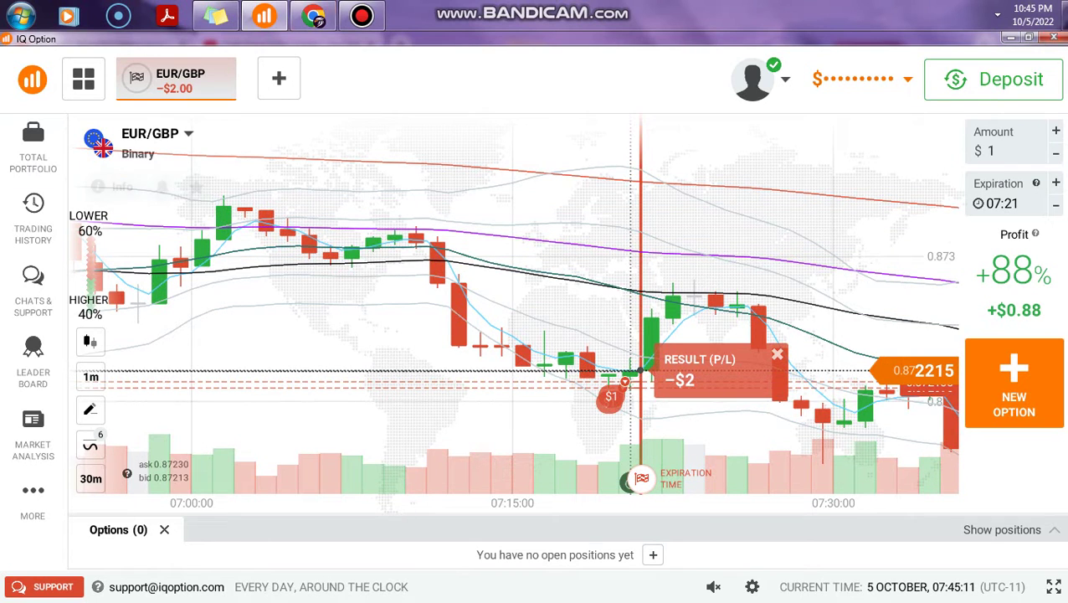
left_click(361, 15)
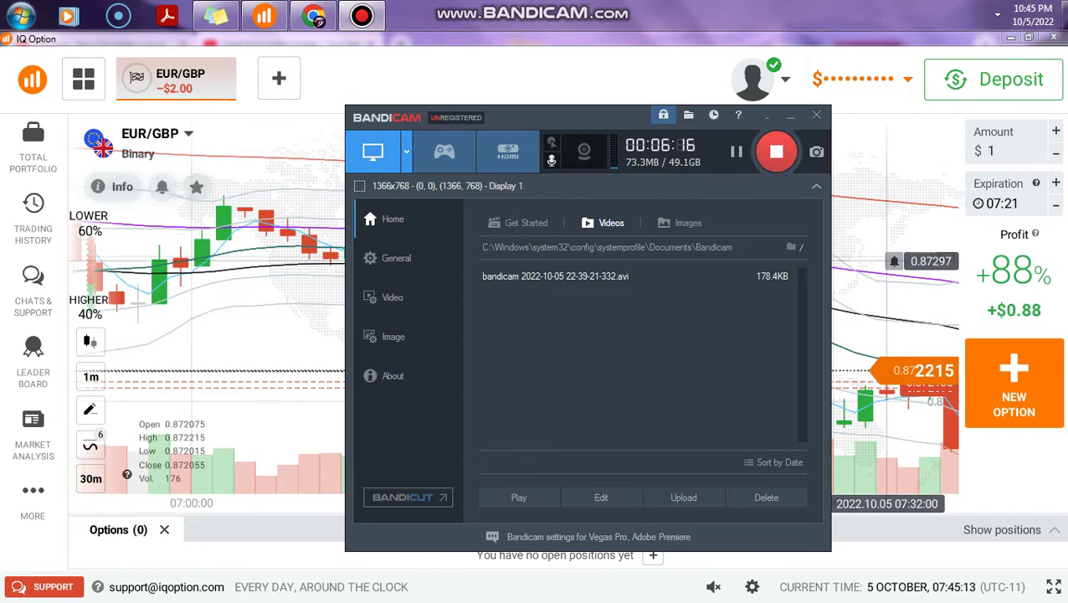
left_click(887, 261)
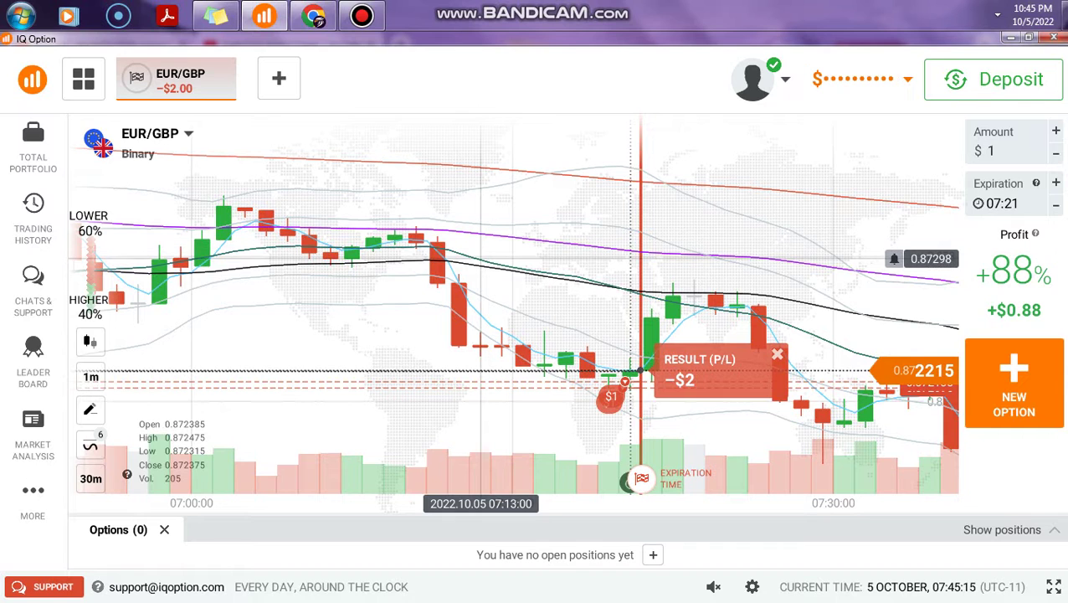
scroll(468, 386, "up", 2)
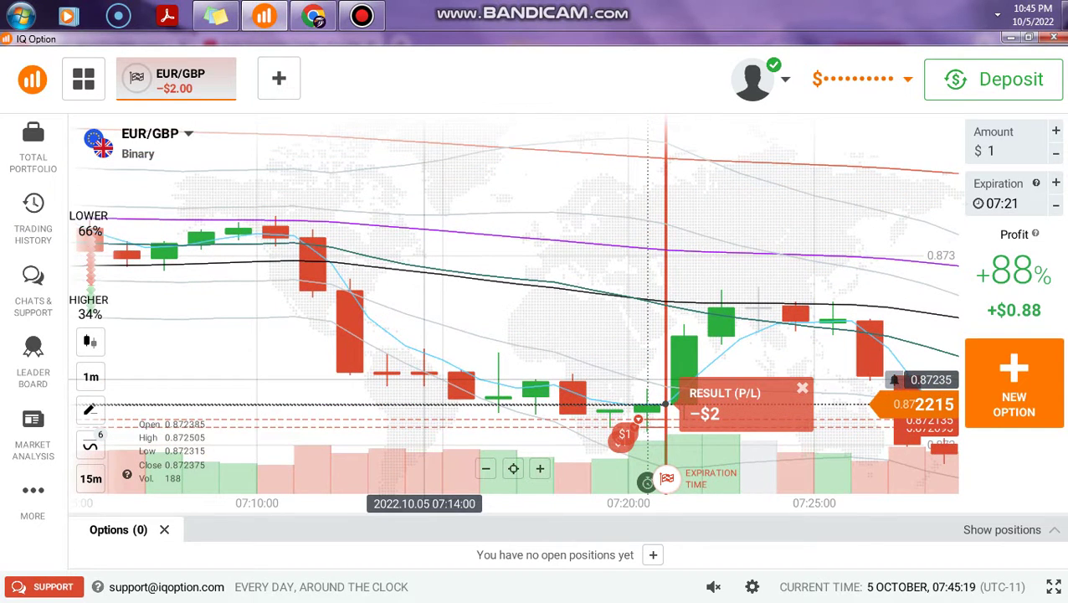
Open a EUR/USD binary option chart and close the chart of the losing EUR/GBP option
left_click(279, 78)
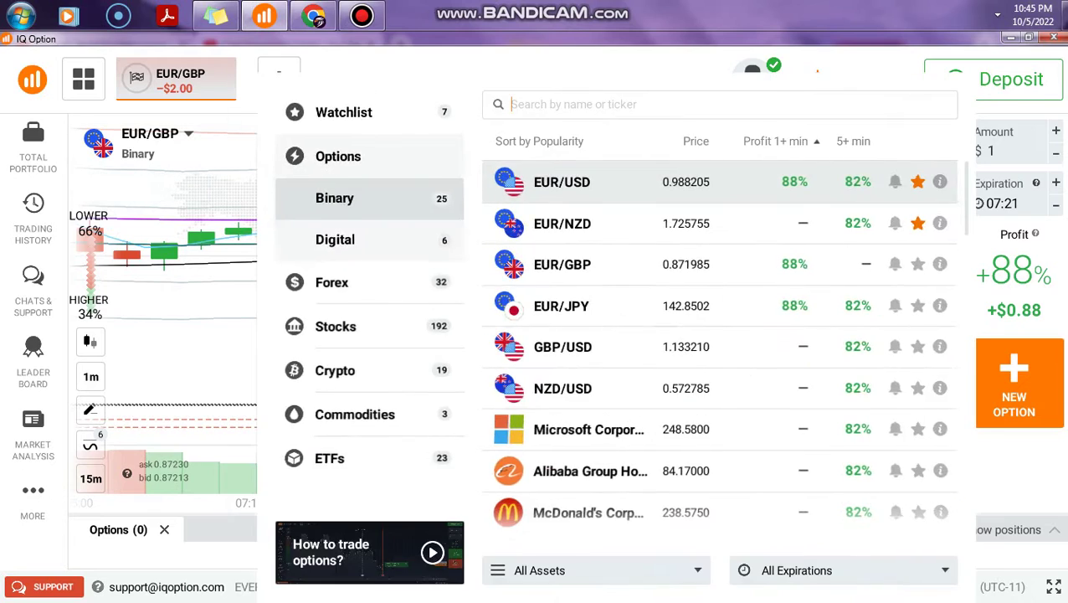
left_click(562, 181)
left_click(410, 78)
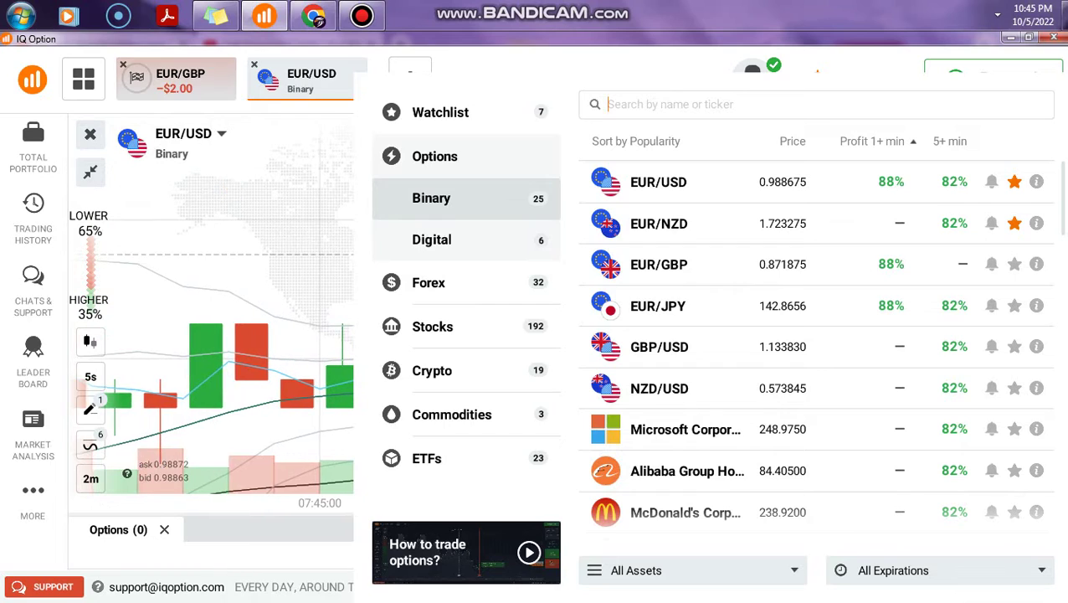
left_click(123, 64)
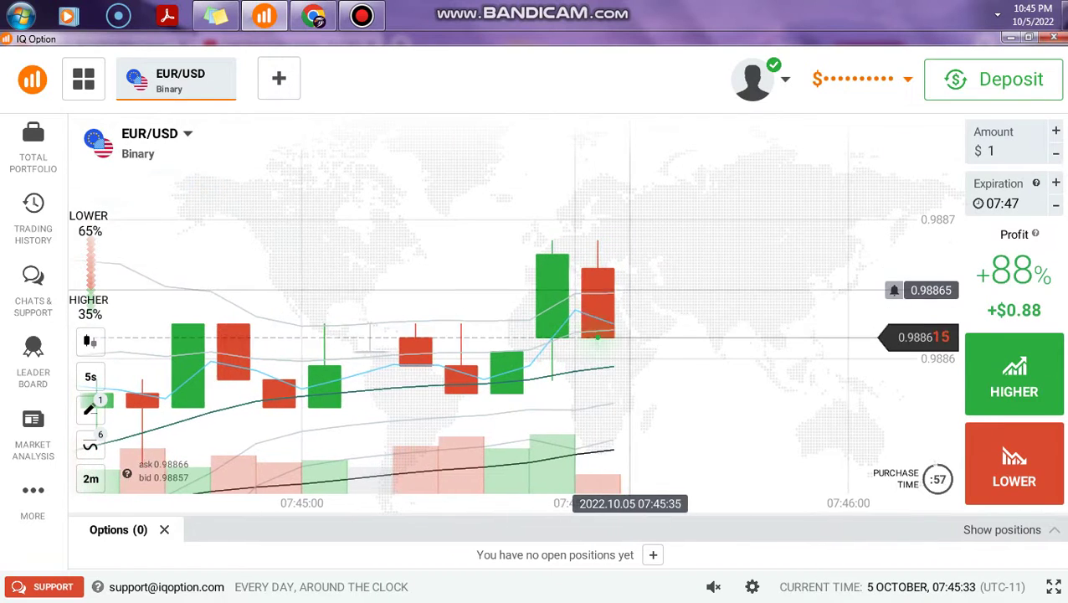
Set the EUR/USD candles to 1 minute and examine the trend from before 07:15 up to the current price
left_click(91, 376)
left_click(172, 454)
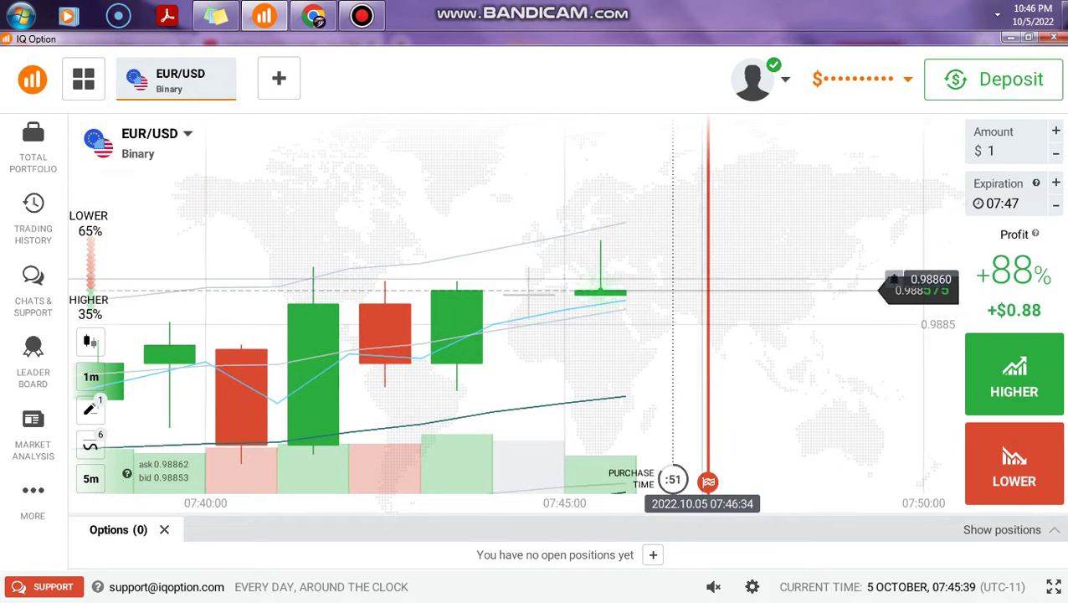
scroll(688, 293, "up", 2)
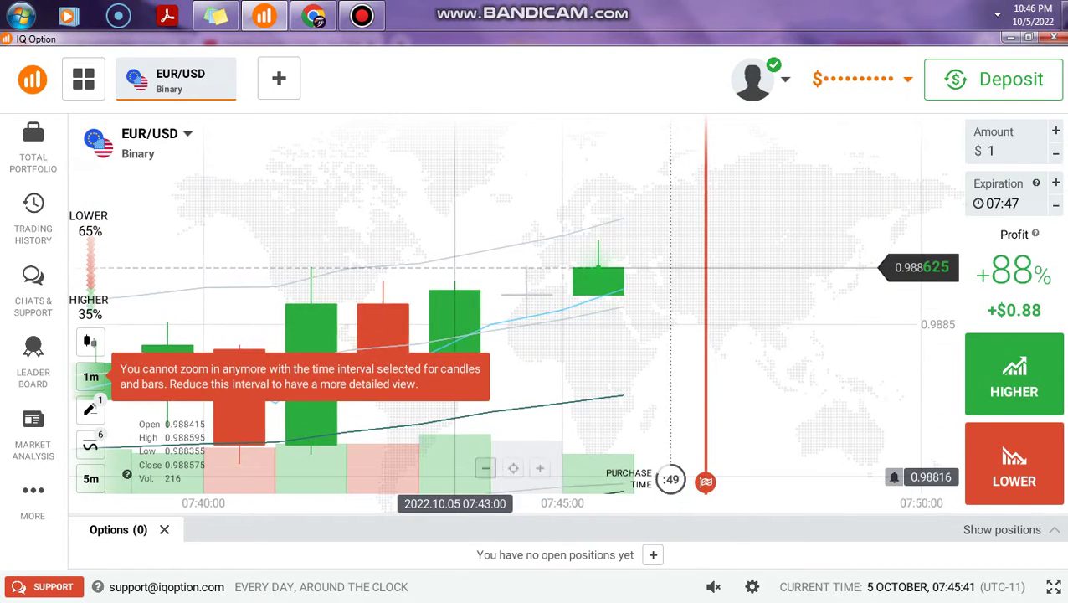
scroll(477, 376, "down", 1)
scroll(478, 376, "down", 4)
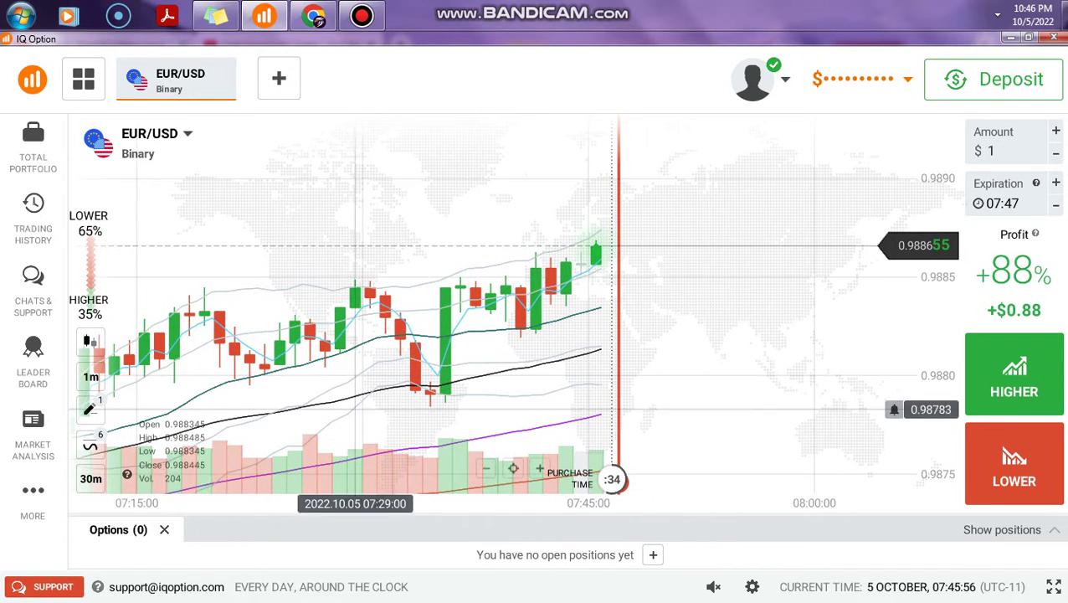
left_click_drag(258, 348, 375, 352)
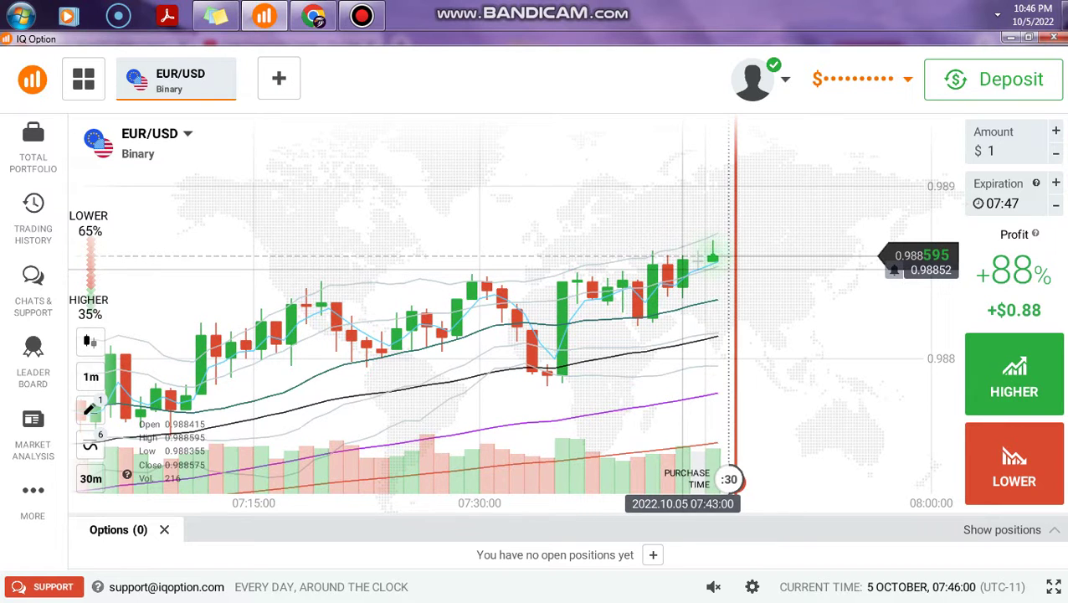
left_click_drag(727, 273, 634, 279)
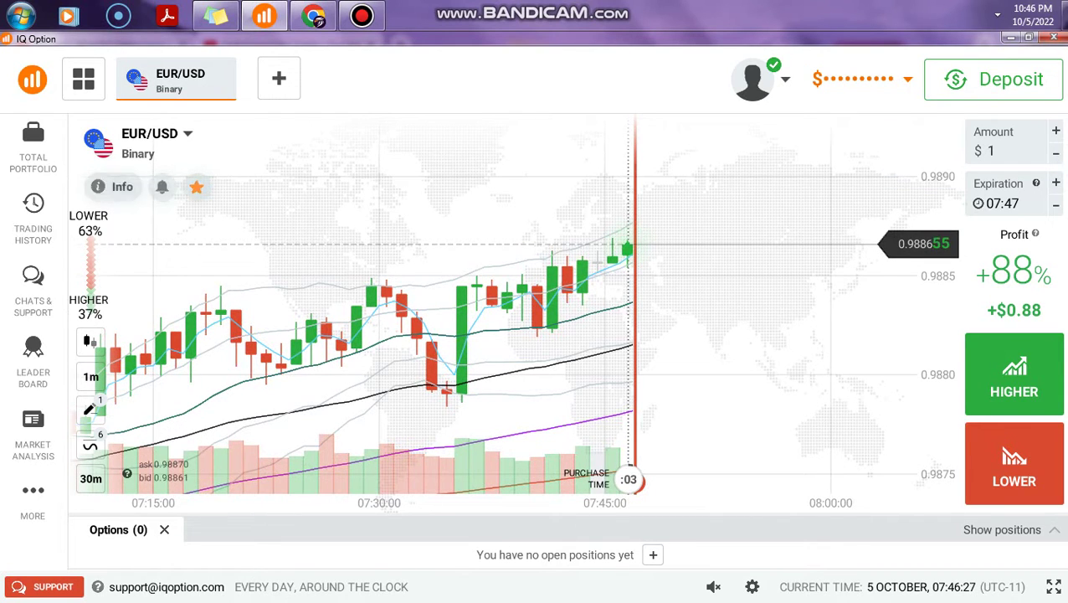
mouse_move(314, 17)
left_click(361, 15)
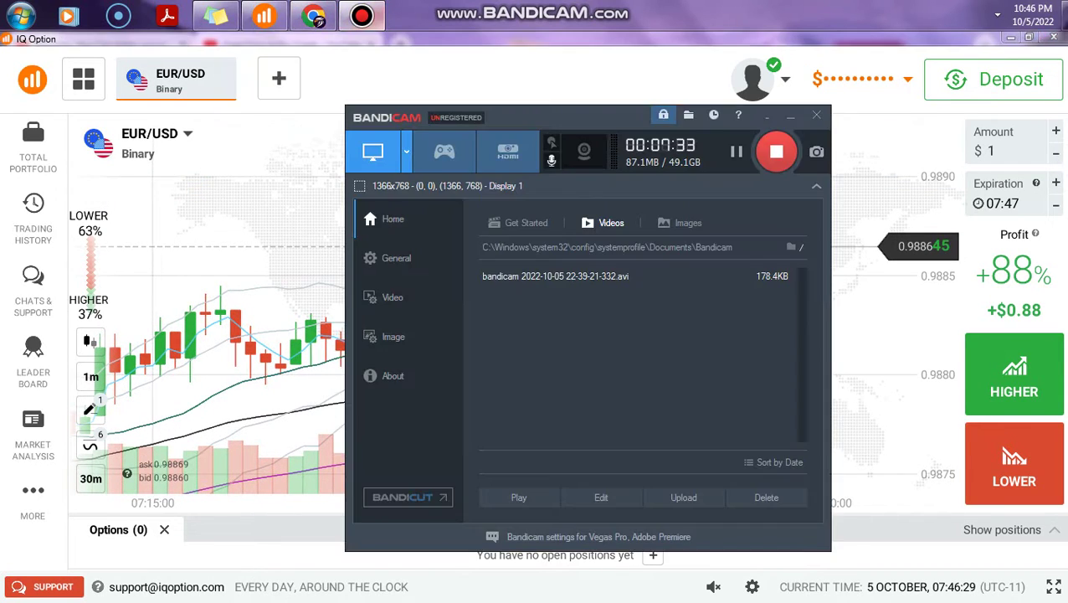